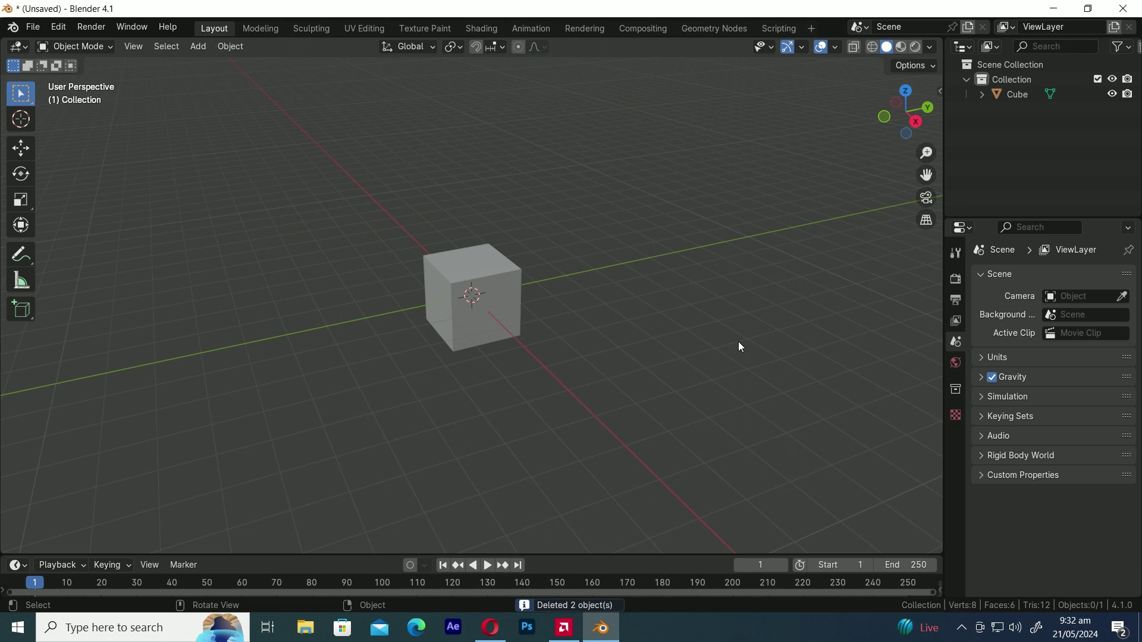
Step: Enlarge the bottom area, make it a Geometry Node Editor and hide its side panel
drag(555, 555, 559, 387)
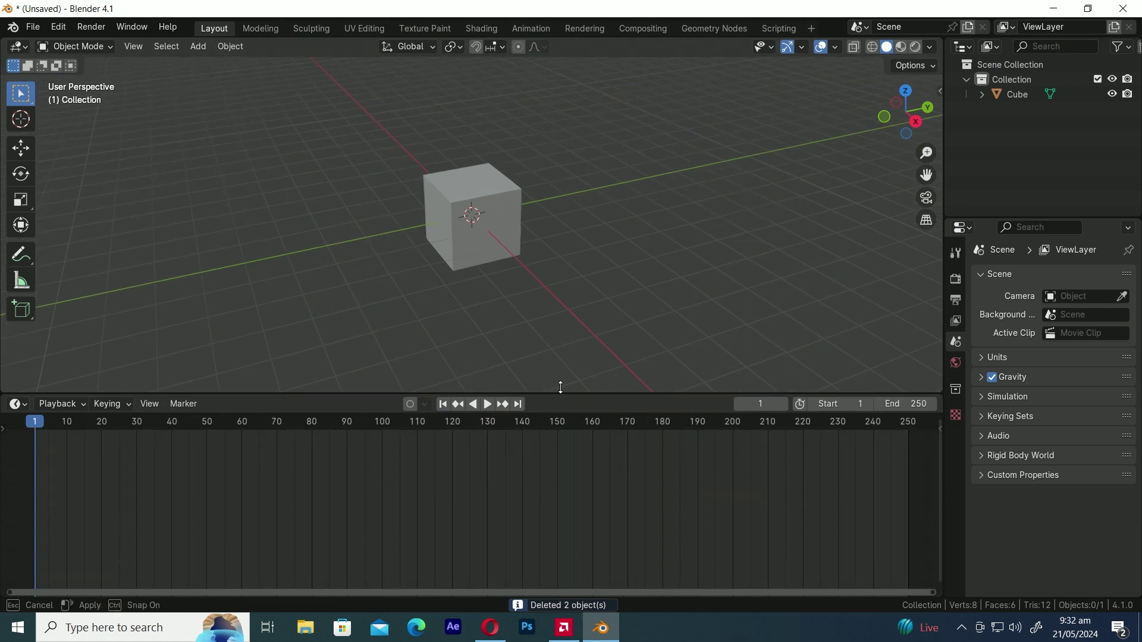
click(18, 397)
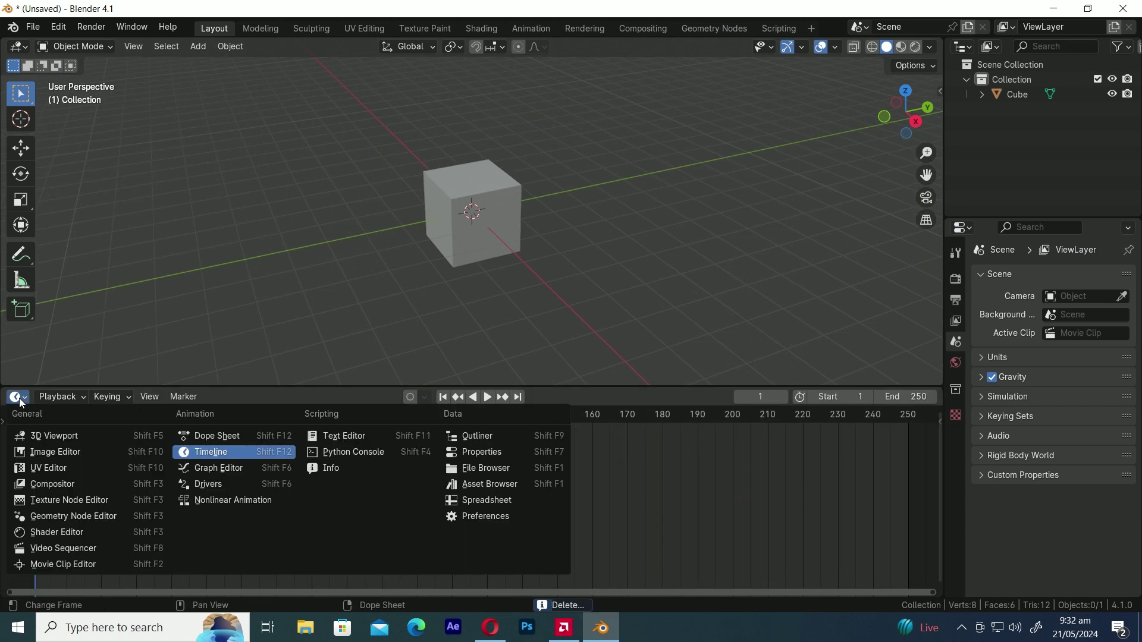
click(76, 518)
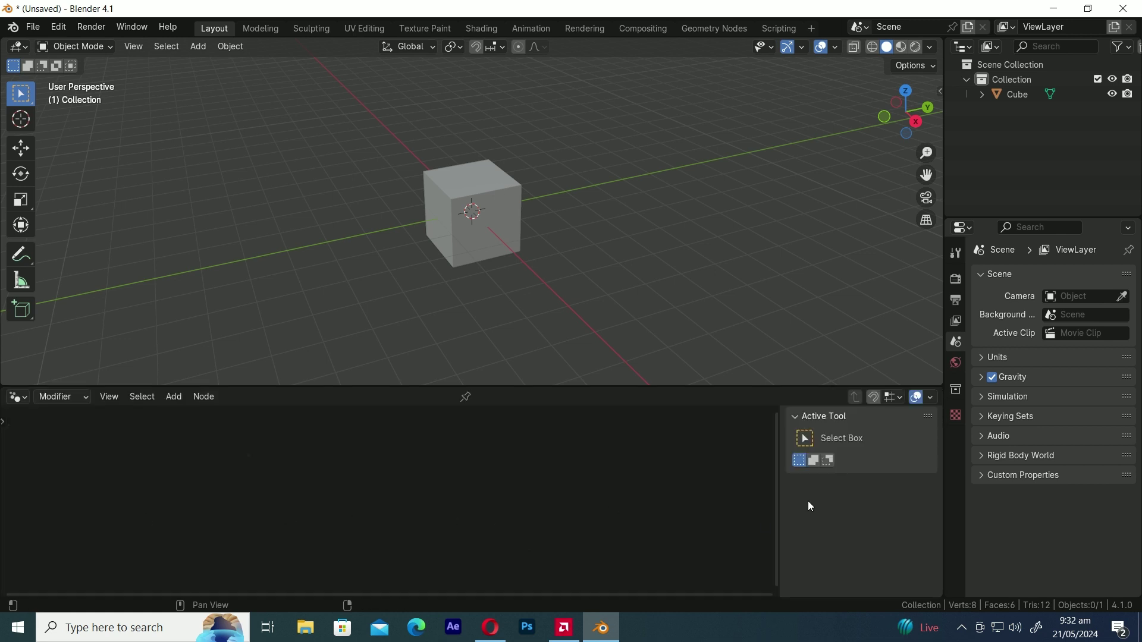
key(n)
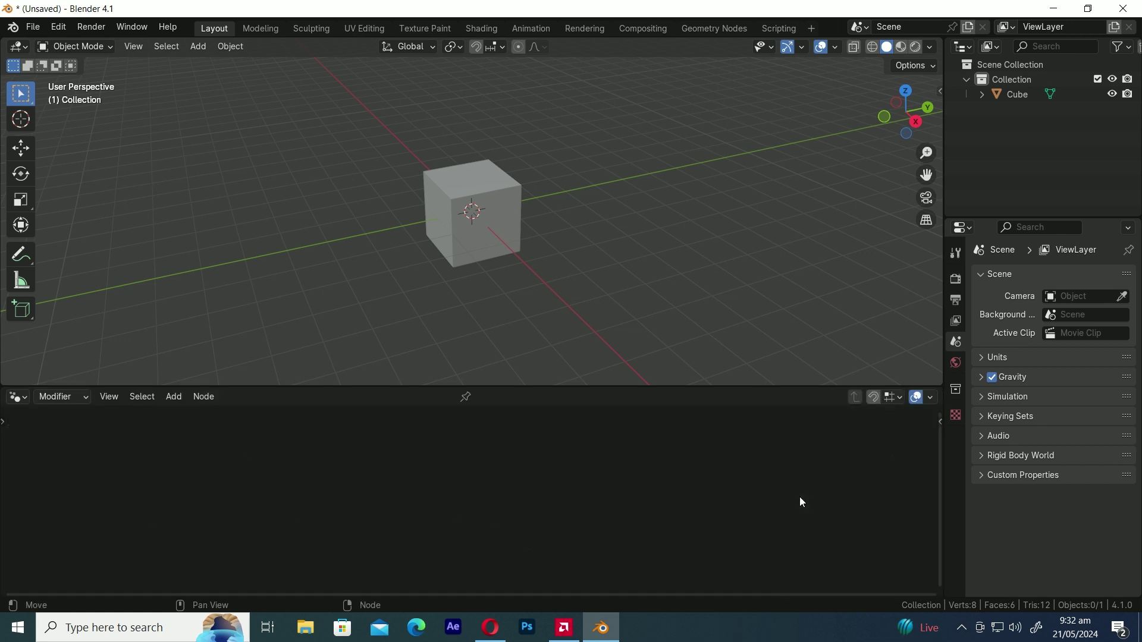
Step: Select the cube, create a new Geometry Nodes group and frame its nodes
click(507, 222)
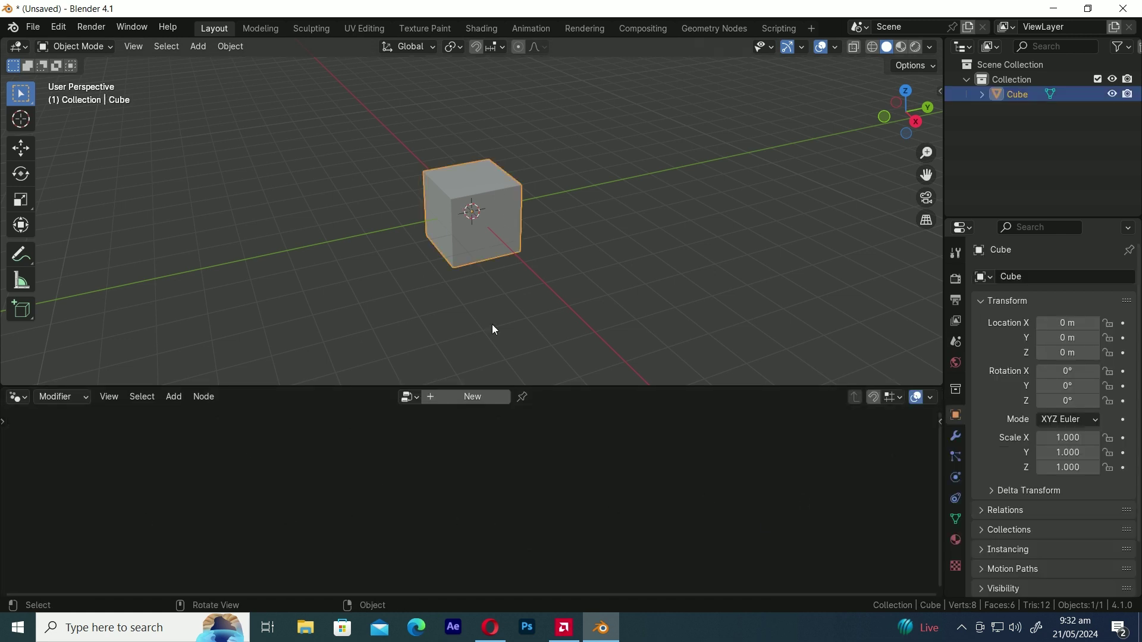
click(486, 394)
scroll(452, 516, up, 11)
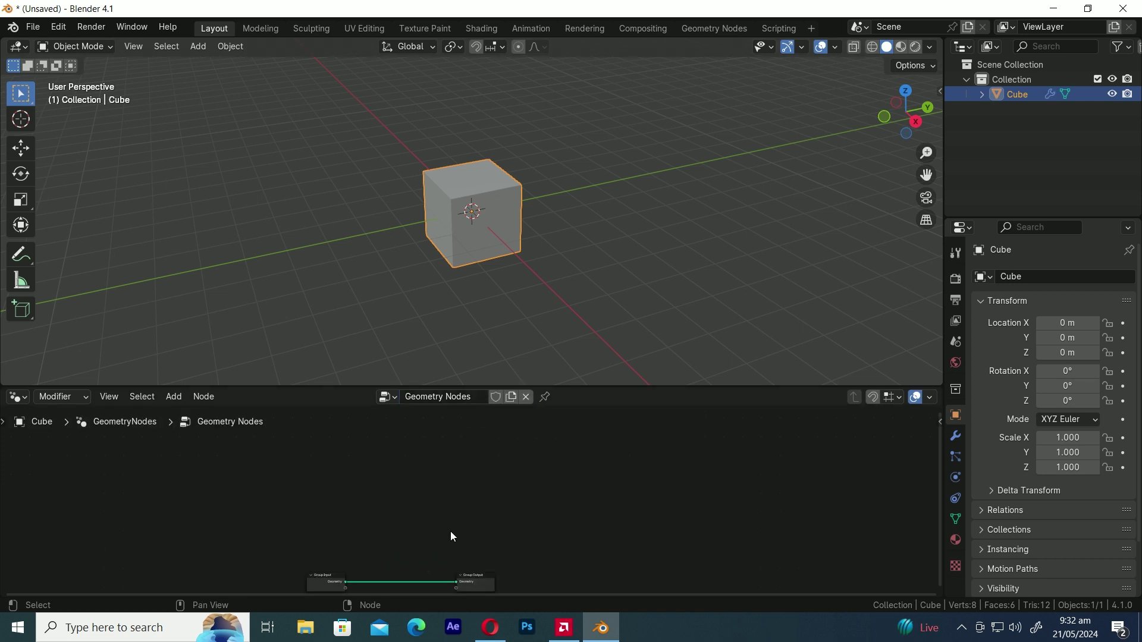
middle_drag(467, 531, 537, 426)
scroll(337, 558, up, 6)
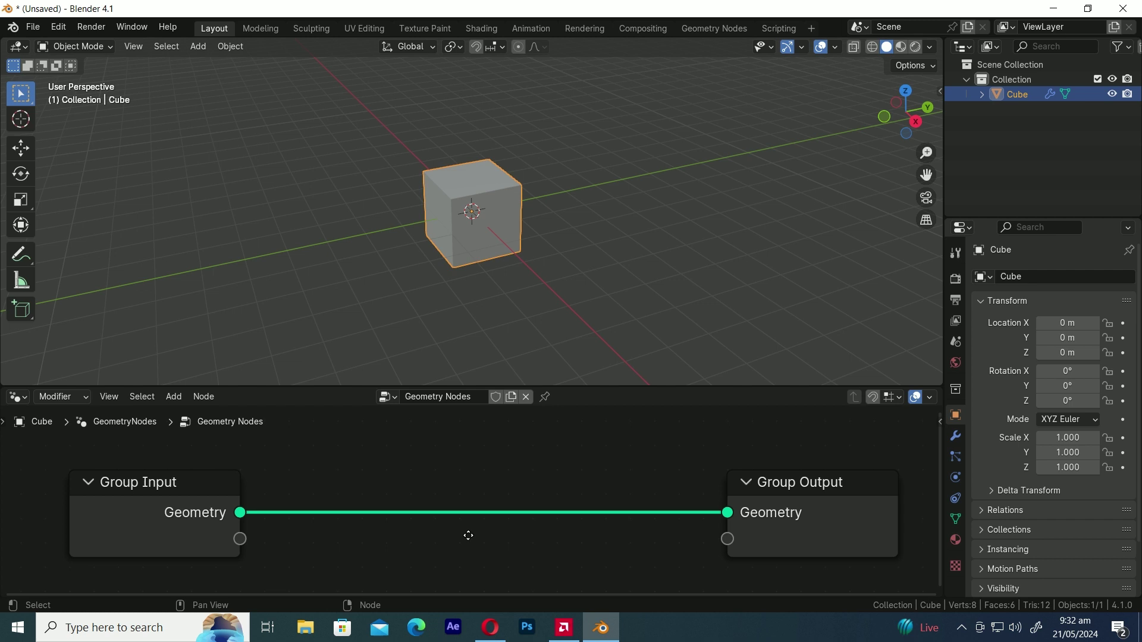
middle_drag(467, 535, 439, 534)
Step: Delete Group Input and connect a new Ico Sphere node's Mesh to Group Output
click(138, 483)
key(Delete)
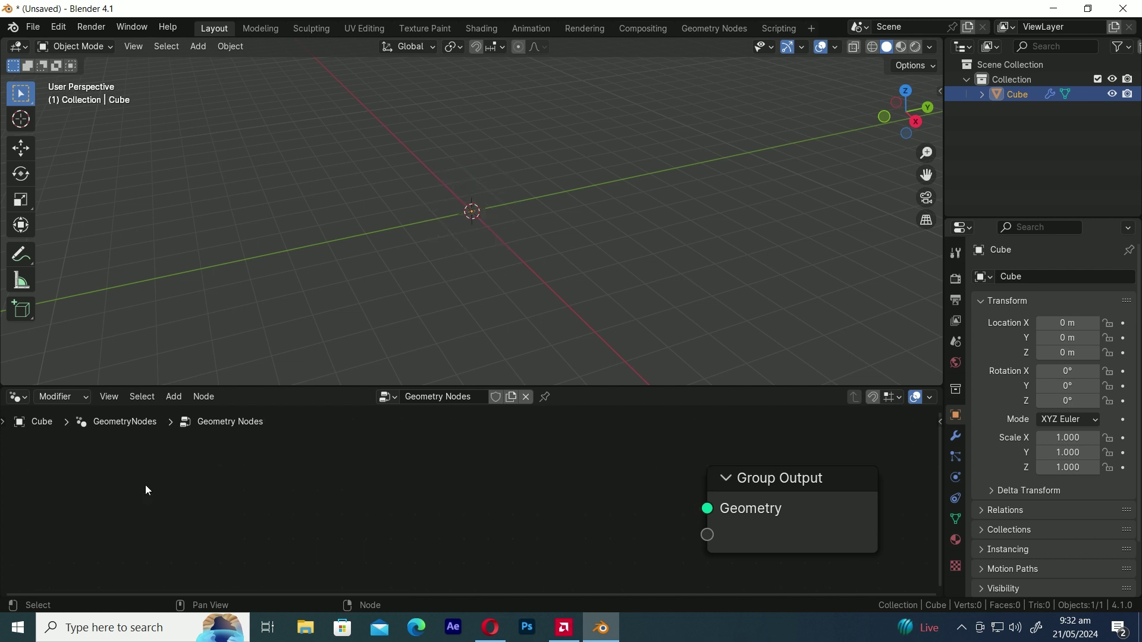
key(shift+a)
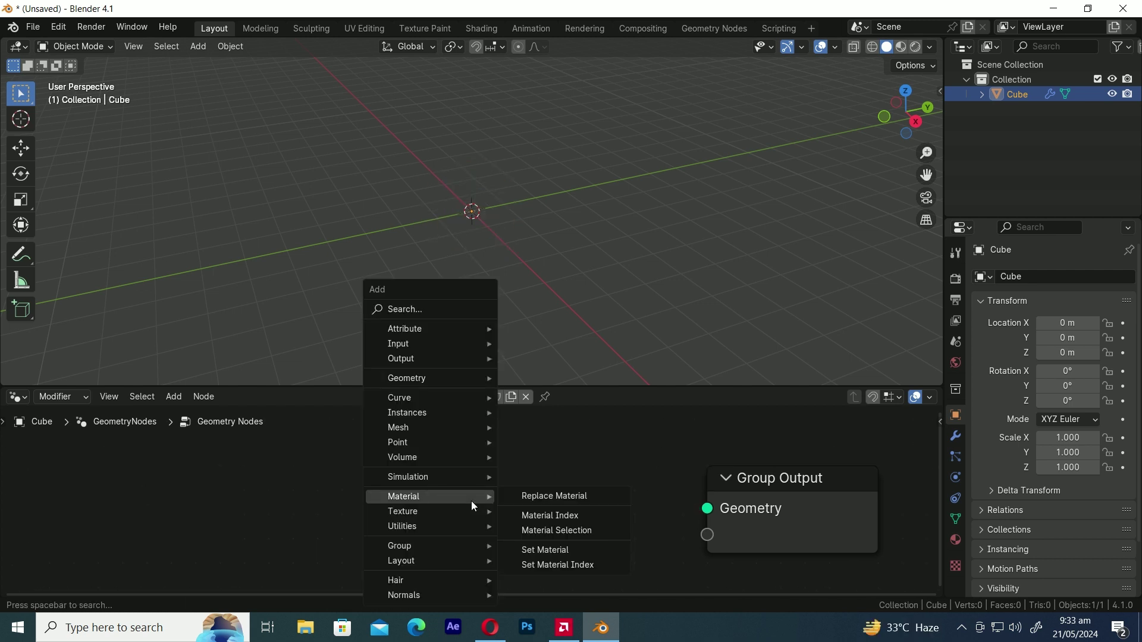
text(ic)
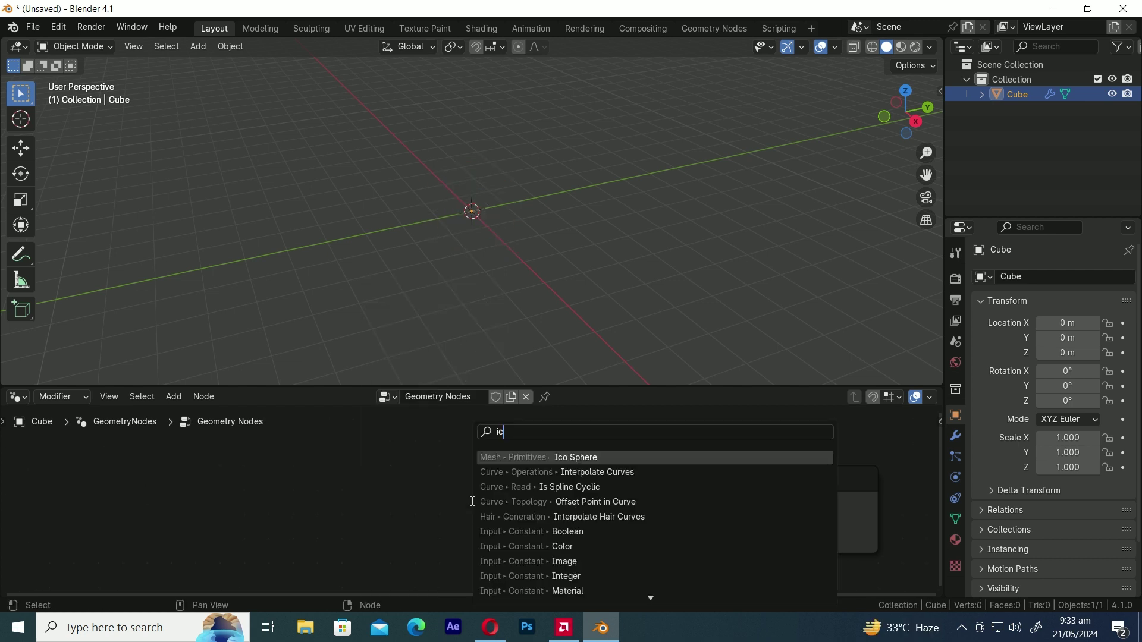
click(565, 457)
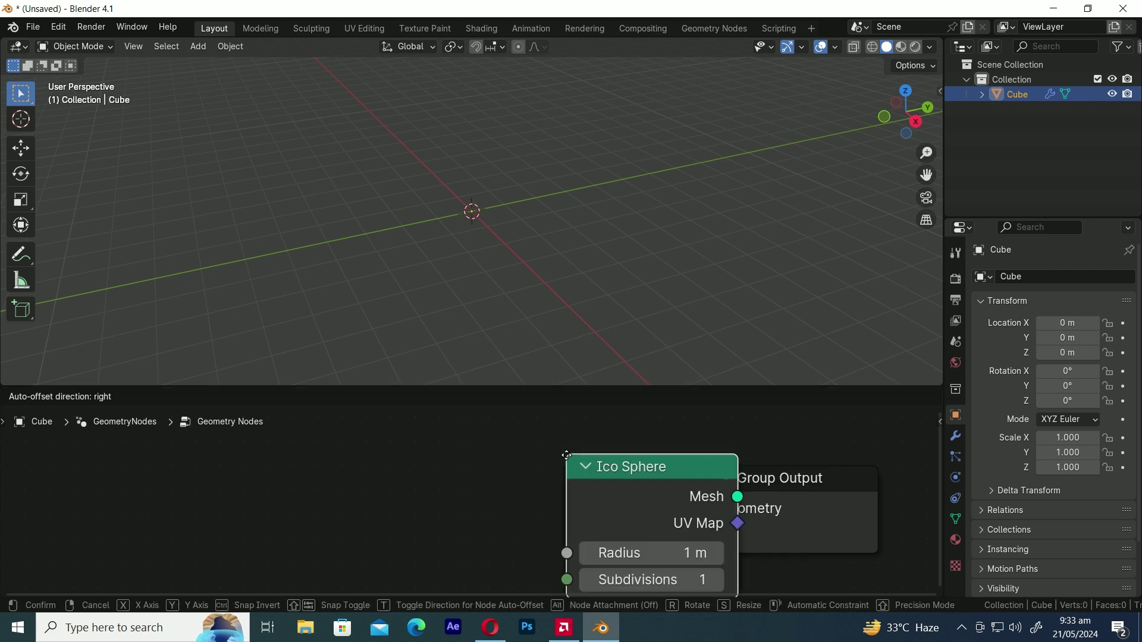
click(353, 444)
drag(546, 490, 696, 510)
Step: Raise the Ico Sphere subdivisions to 3 and move the node to the far left
scroll(505, 281, up, 5)
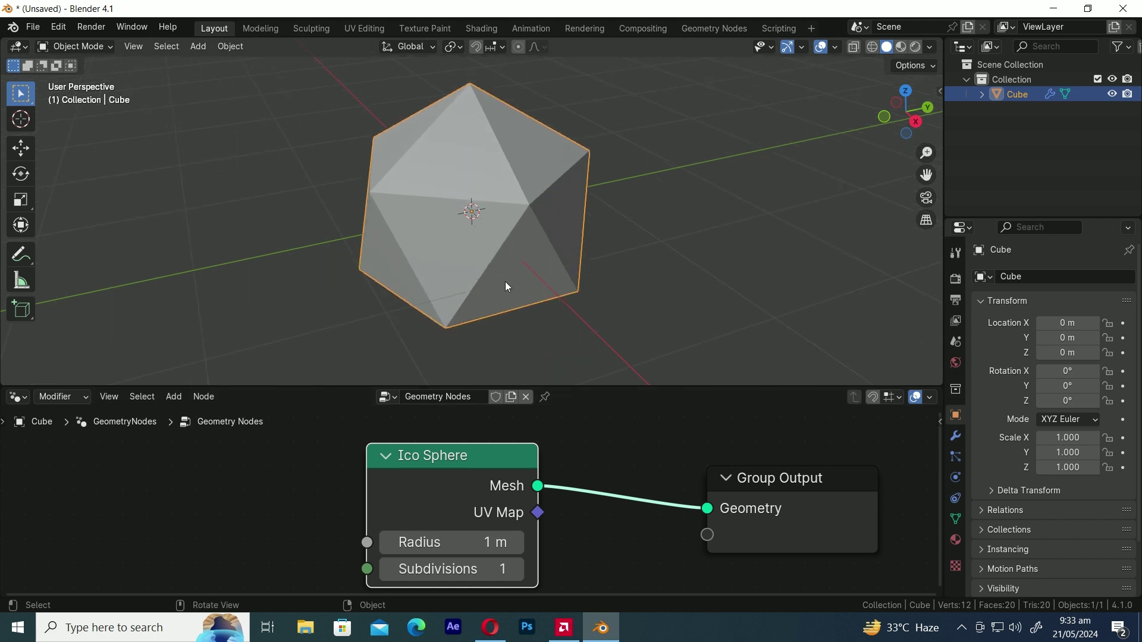
click(516, 570)
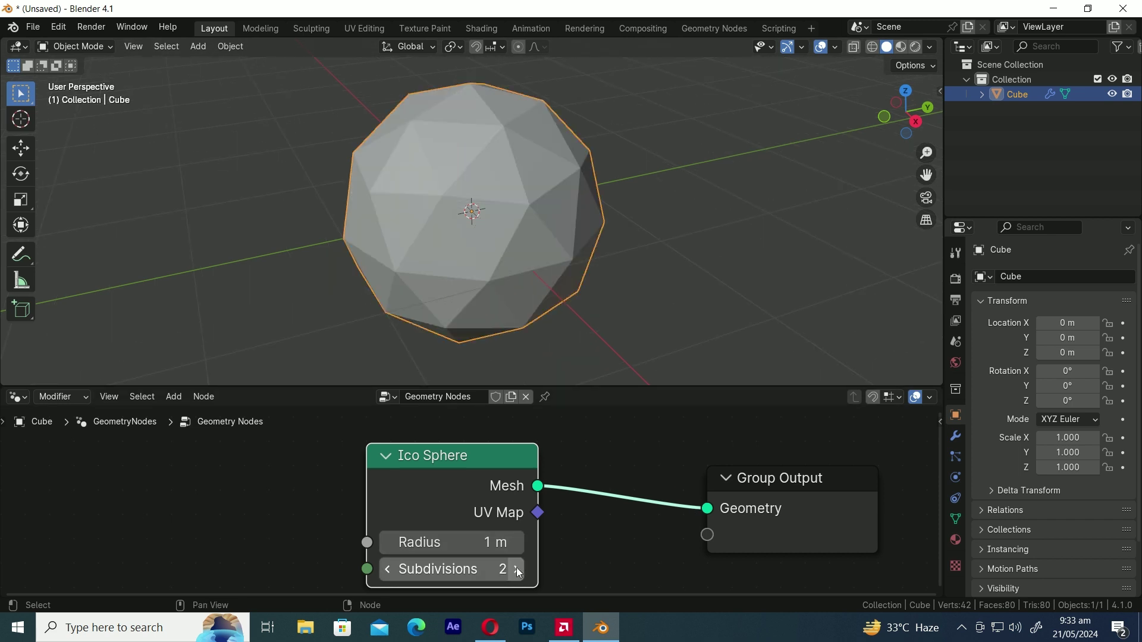
click(516, 570)
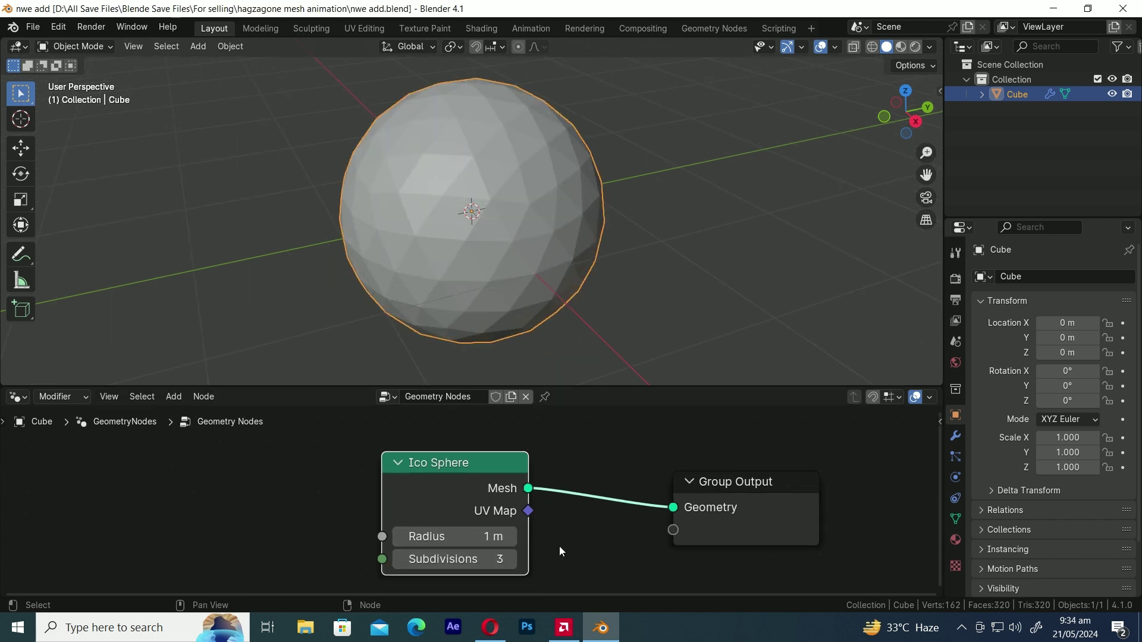
scroll(559, 546, down, 2)
scroll(559, 546, down, 1)
drag(465, 485, 116, 488)
Step: Insert Dual Mesh and Split Edges nodes after the Ico Sphere and save
key(shift+a)
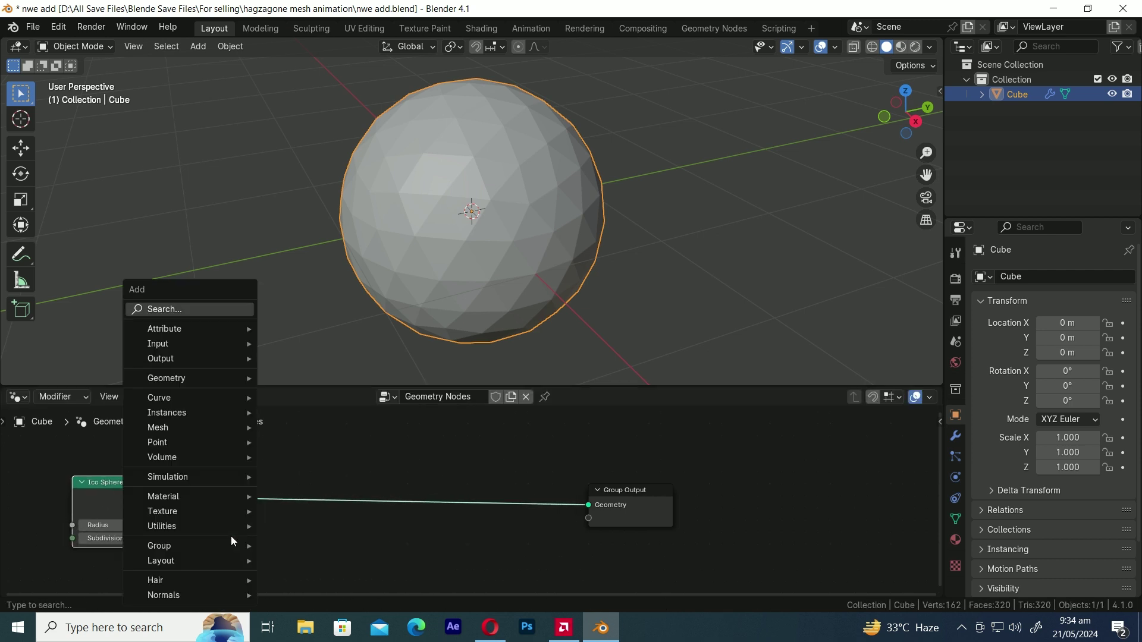
text(du)
click(339, 457)
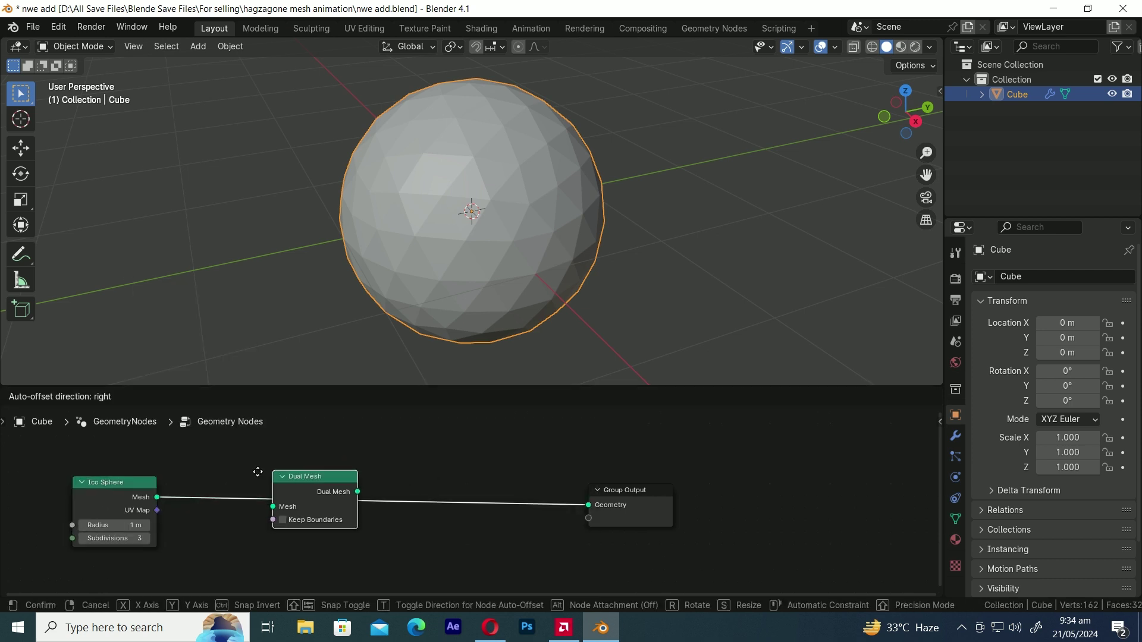
click(250, 479)
key(shift+a)
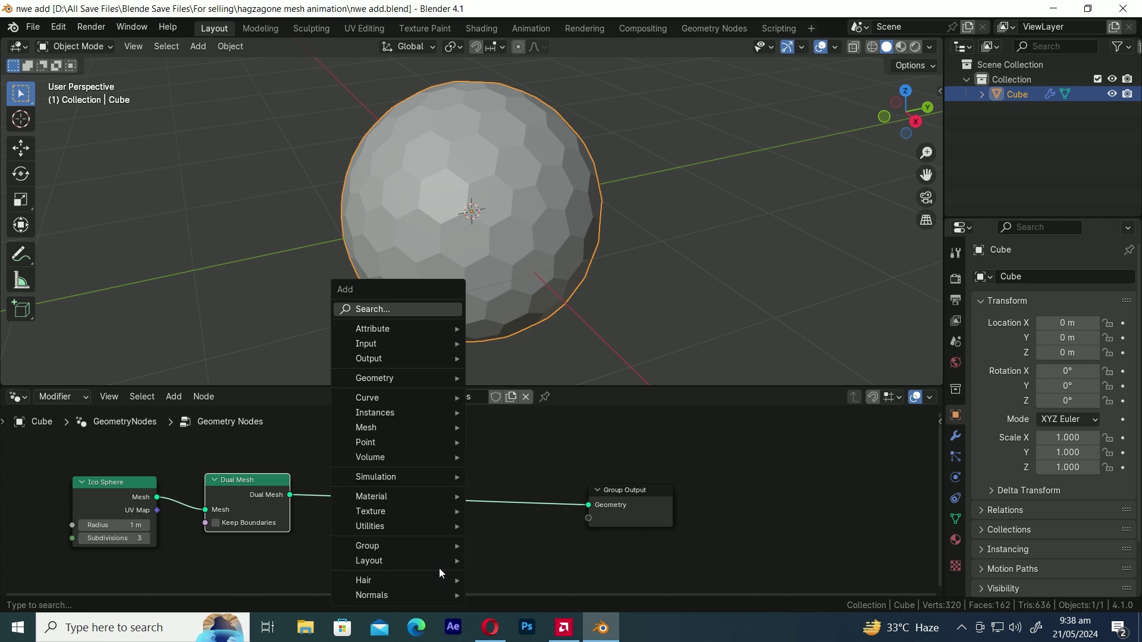
text(spl)
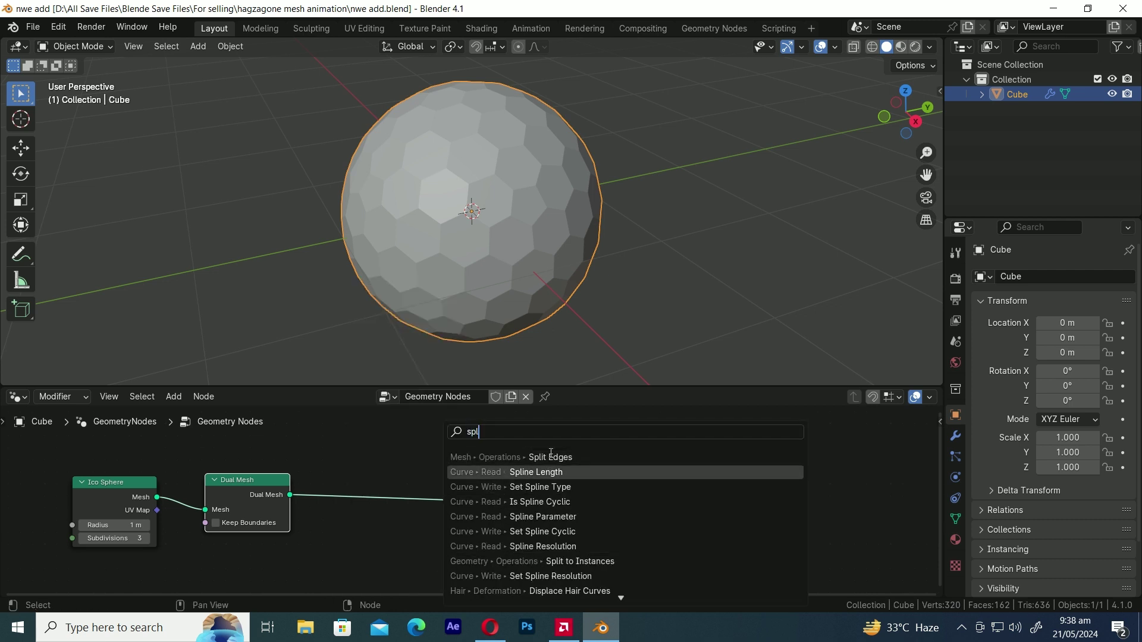
click(543, 458)
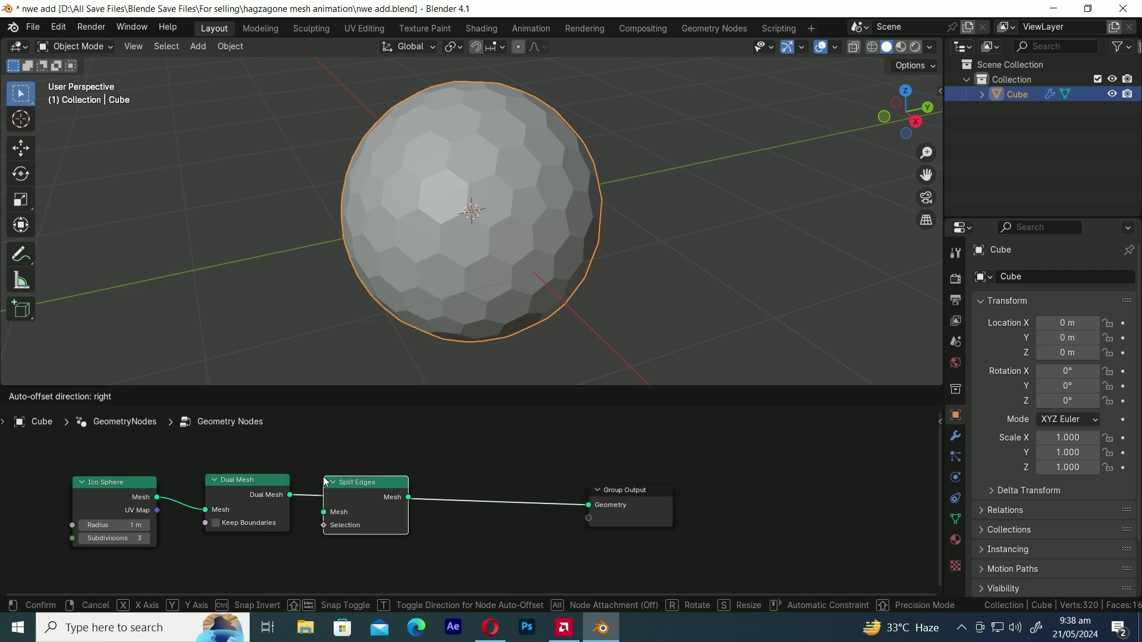
click(333, 477)
key(ctrl+s)
Step: Add Scale Elements before Group Output, preview a smaller scale, reset it to 1 and save
key(shift+a)
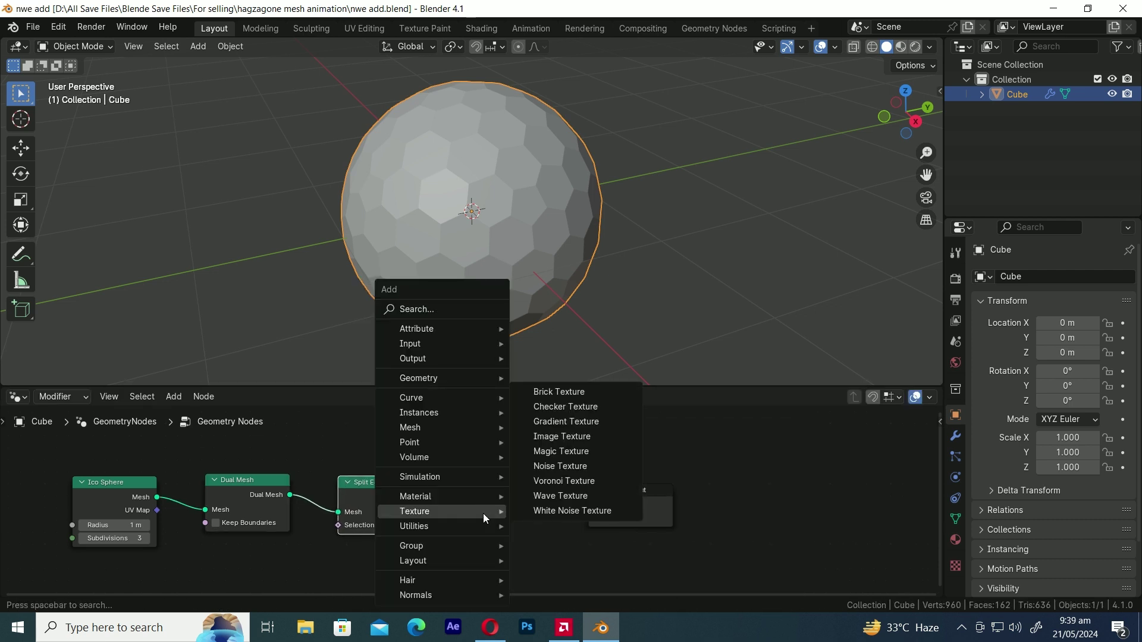
text(scal)
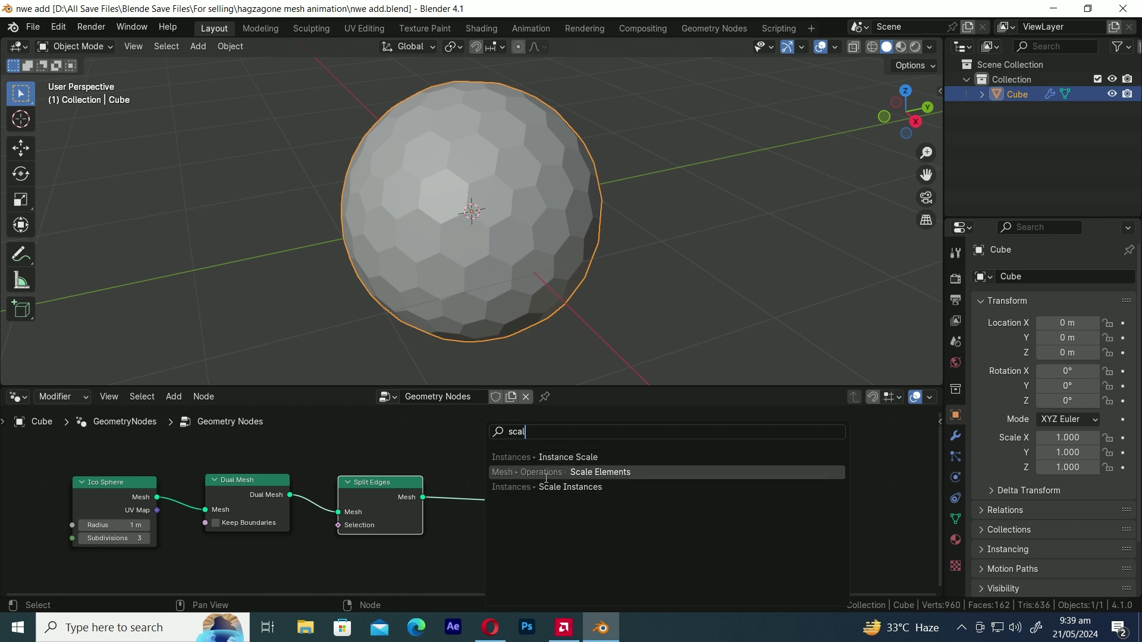
click(540, 472)
click(496, 485)
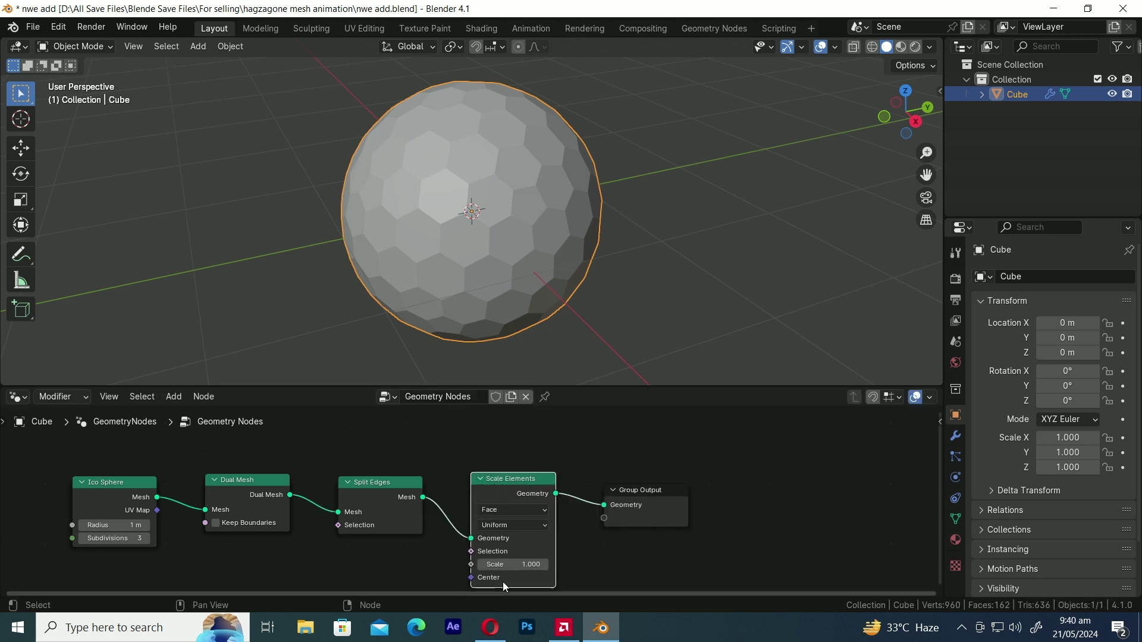
mouse_move(513, 565)
mouse_down()
mouse_move(469, 564)
mouse_move(527, 564)
mouse_move(490, 565)
mouse_up()
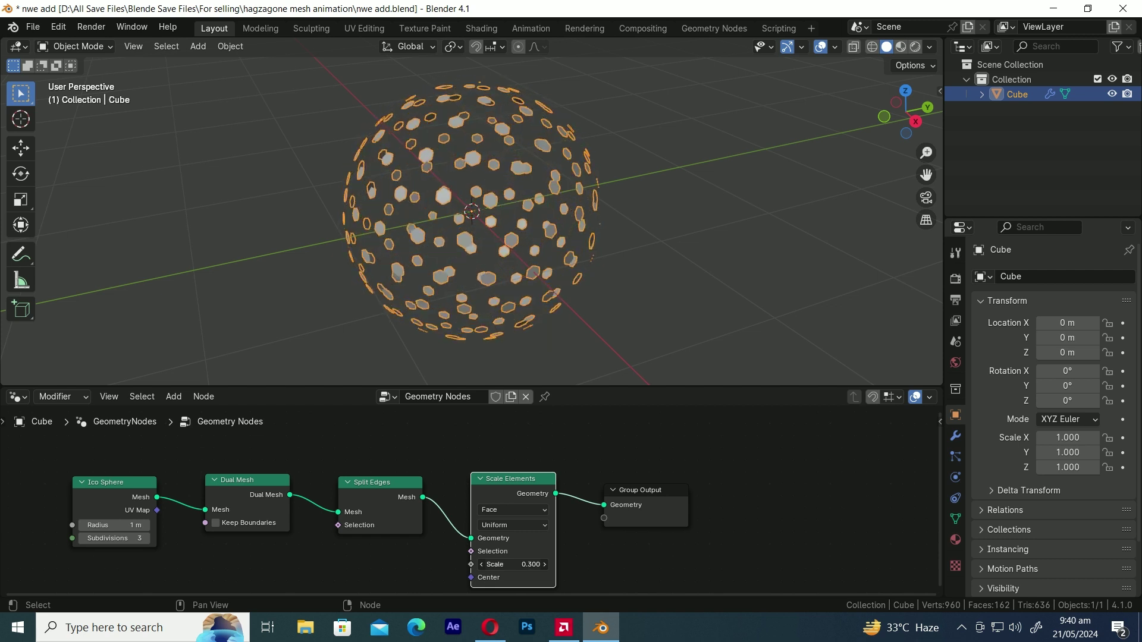
click(525, 565)
text(1)
key(Return)
key(ctrl+s)
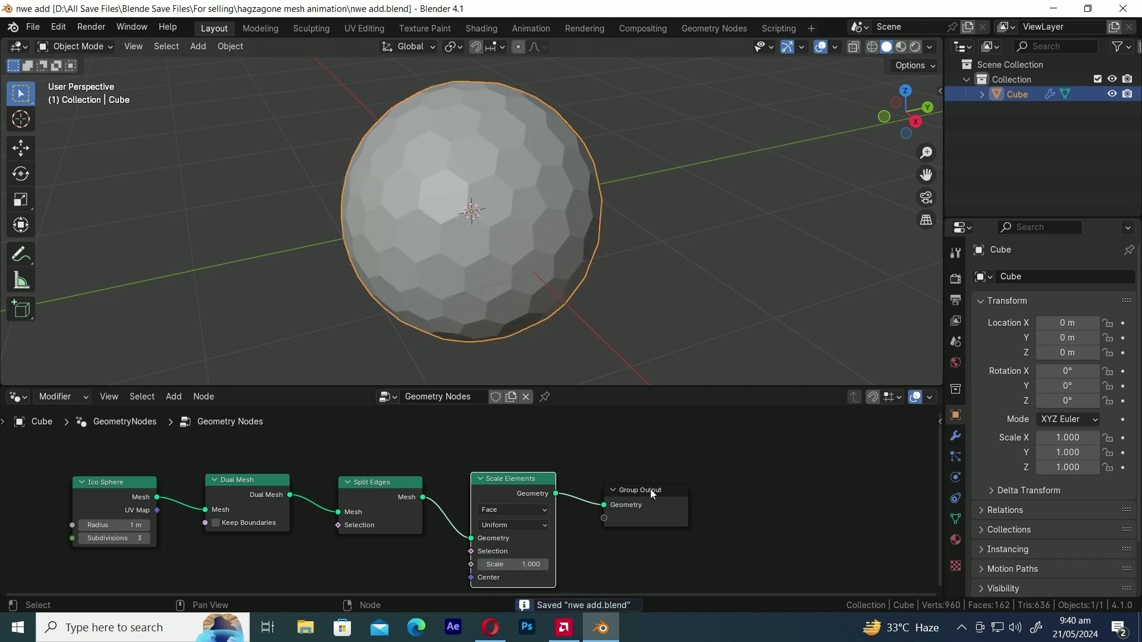
Step: Insert a Set Shade Smooth node before the Group Output
drag(651, 489, 781, 488)
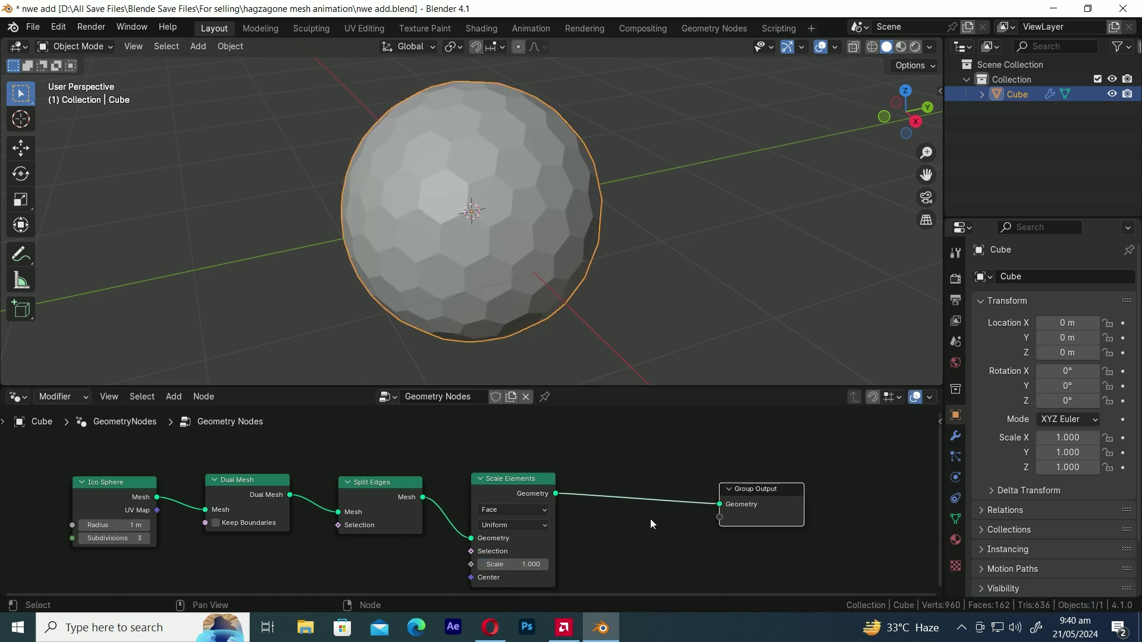
key(shift+a)
text(sm)
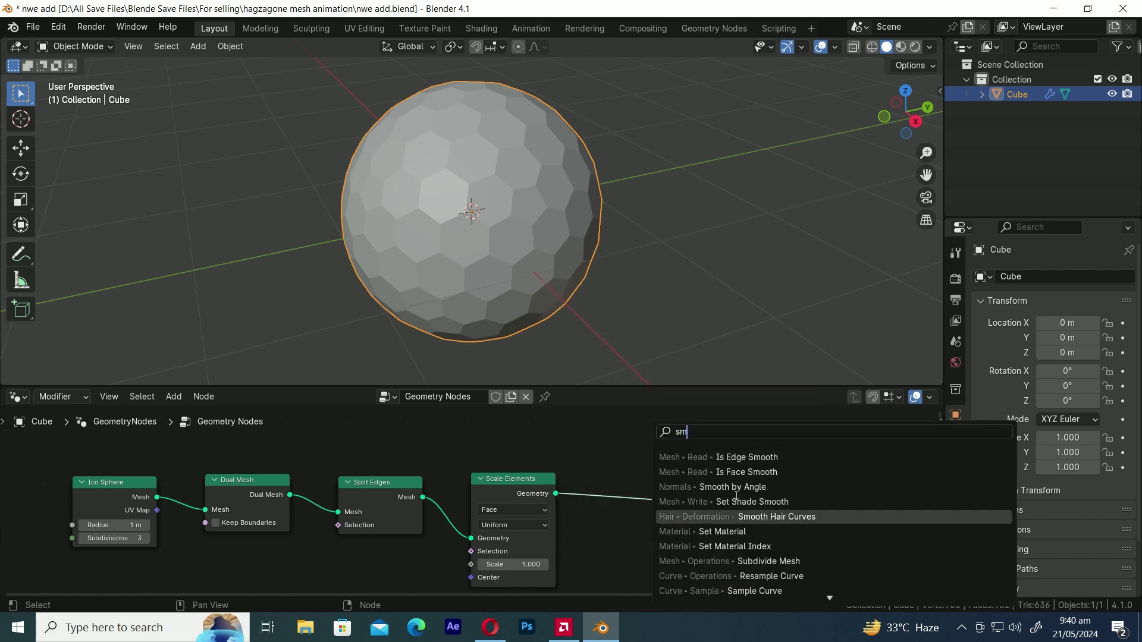
click(654, 515)
click(610, 479)
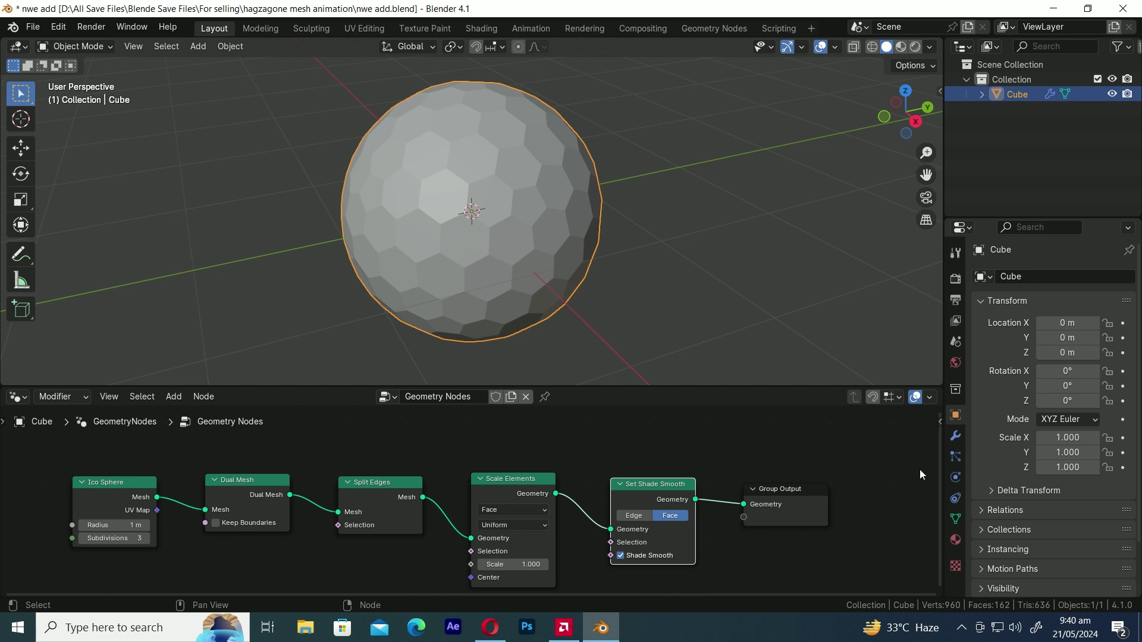
Step: Add a Solidify modifier to the sphere
click(955, 436)
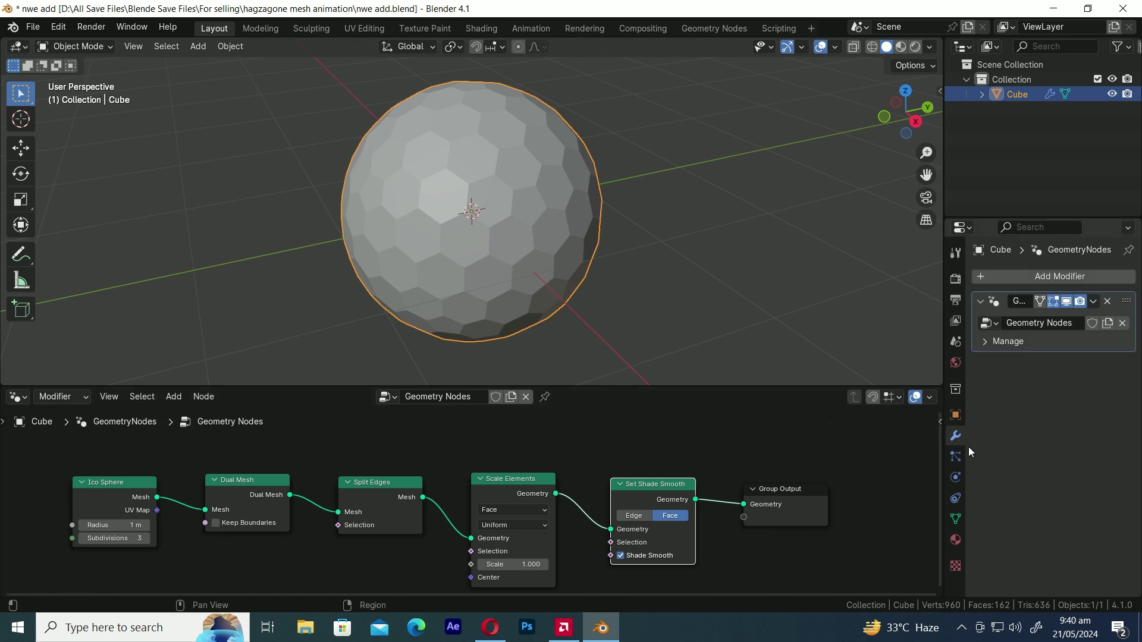
click(1040, 277)
text(s)
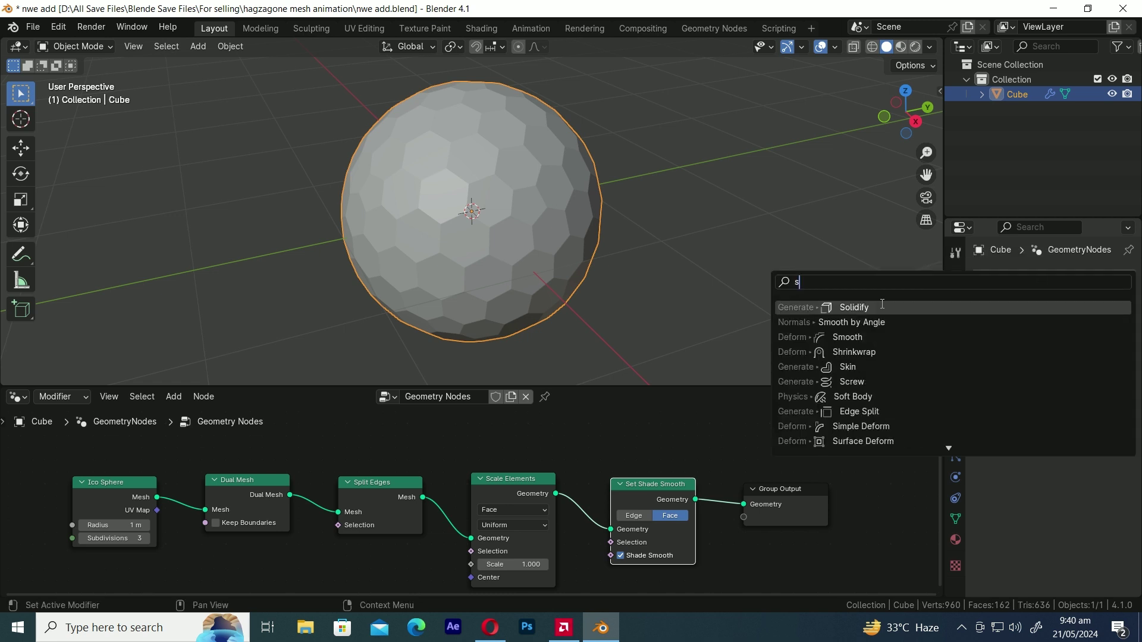
text(oli)
key(Return)
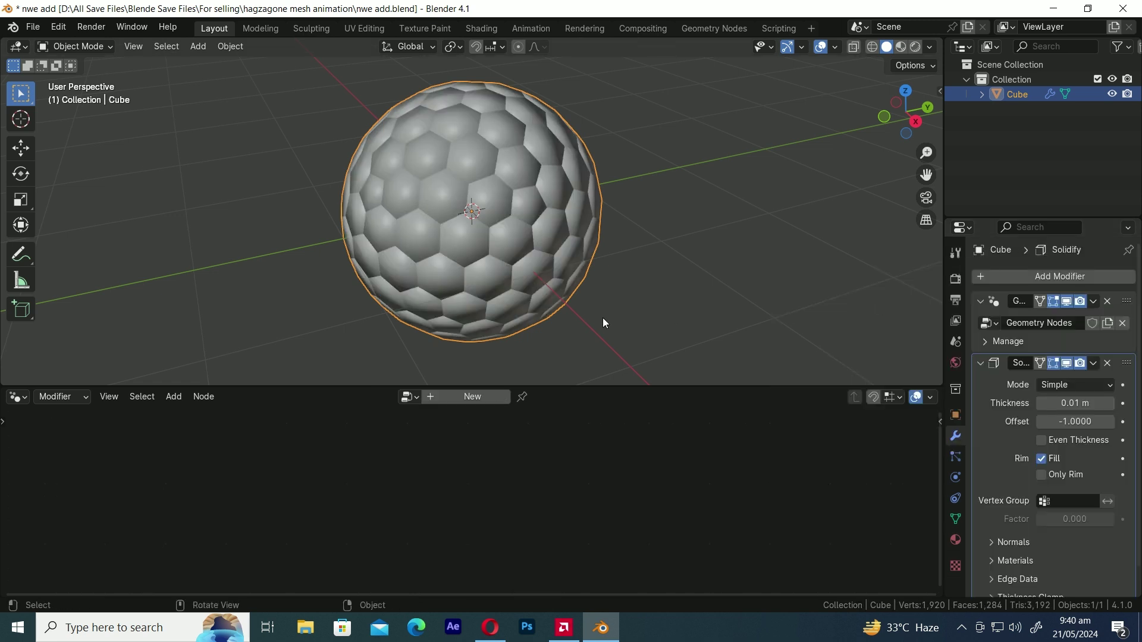
scroll(603, 318, up, 2)
middle_drag(633, 229, 679, 249)
Step: Lower the Scale Elements scale to 0.600 and collapse both modifier panels
click(1126, 302)
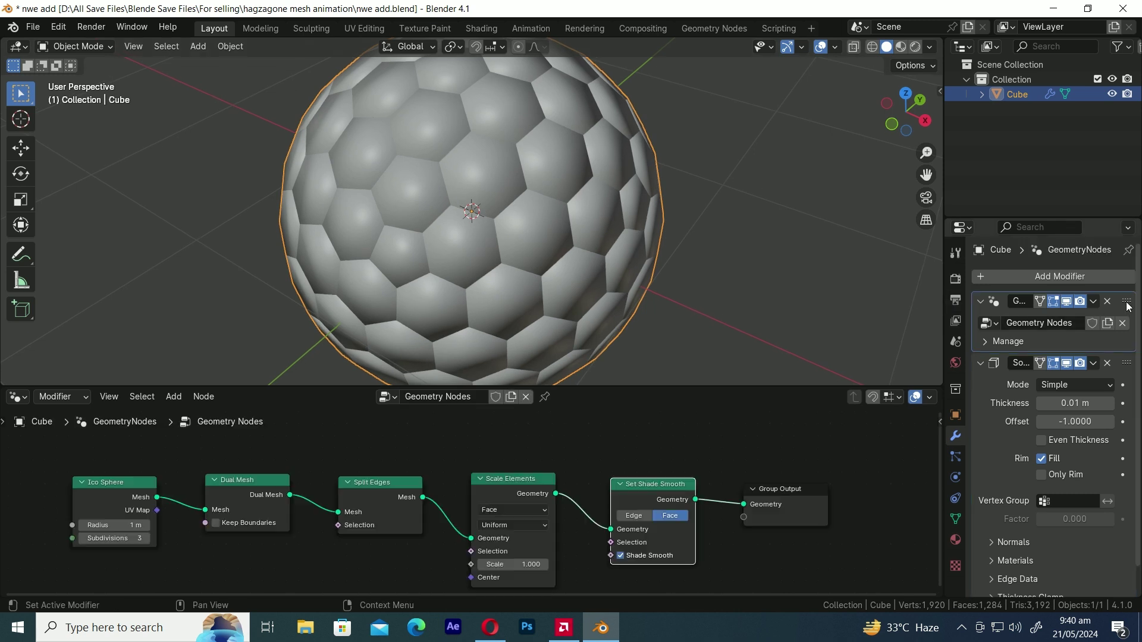
click(482, 564)
click(482, 564)
click(482, 564)
click(482, 564)
scroll(514, 363, up, 5)
shift+middle_drag(689, 311, 395, 265)
middle_drag(529, 278, 566, 294)
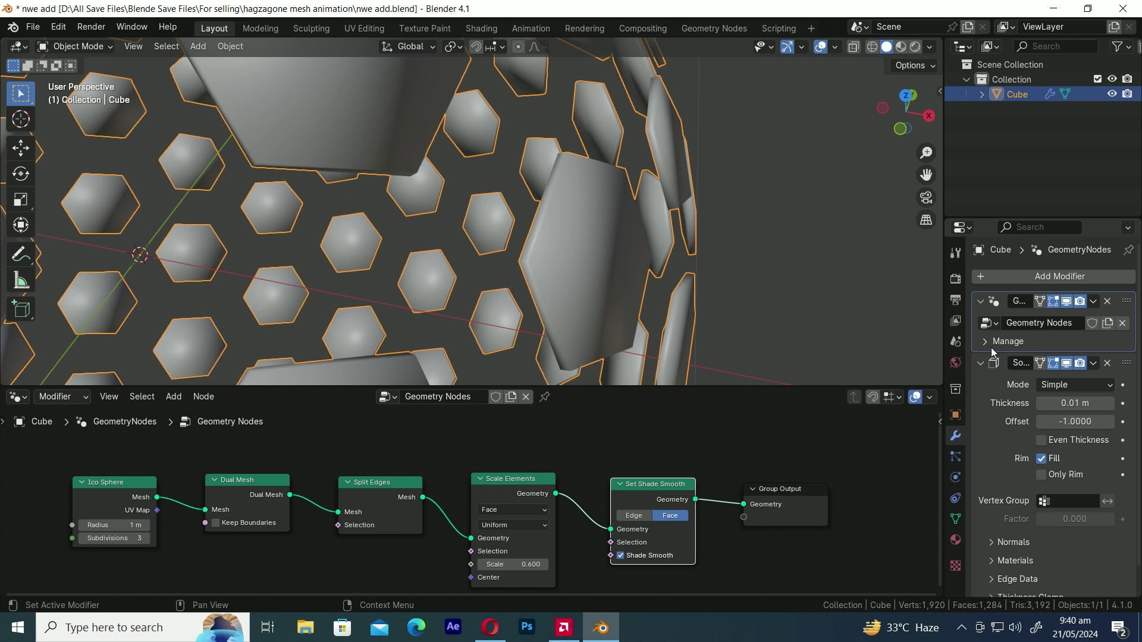
click(980, 301)
click(980, 321)
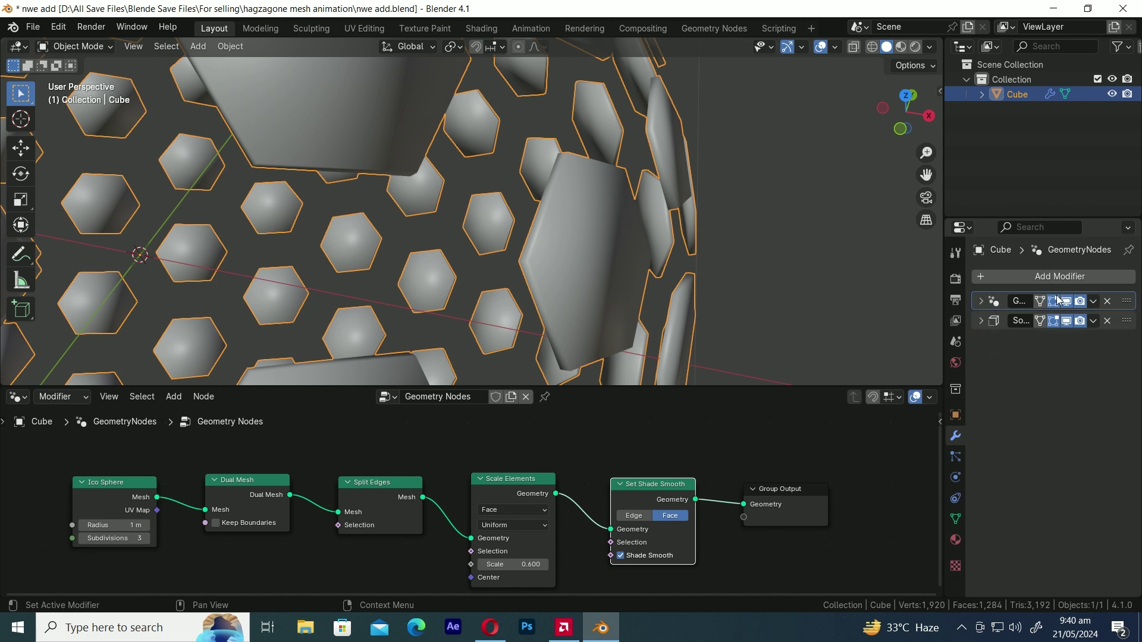
Step: Add a Bevel modifier with 3 segments and a 0.01 m amount
click(1069, 273)
click(1069, 273)
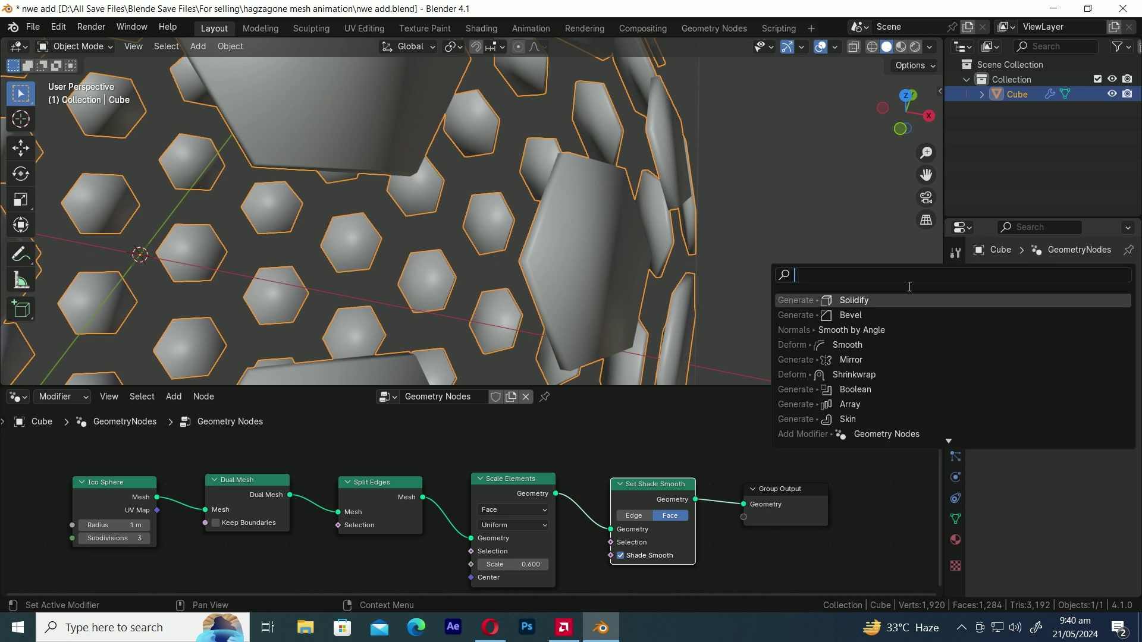
click(852, 316)
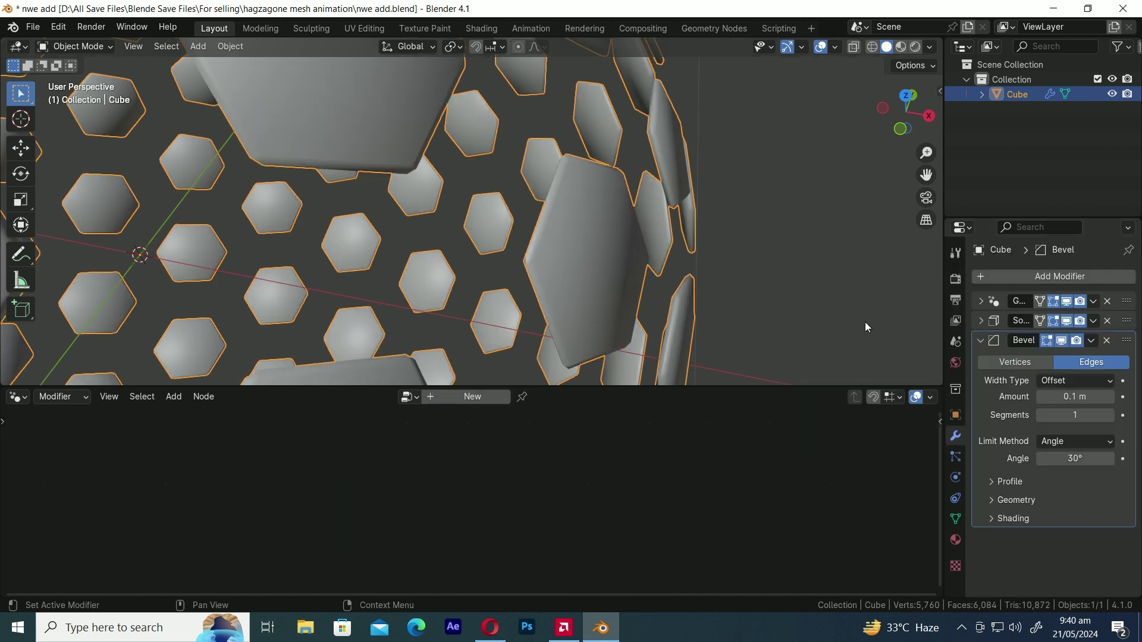
click(1111, 415)
click(1111, 415)
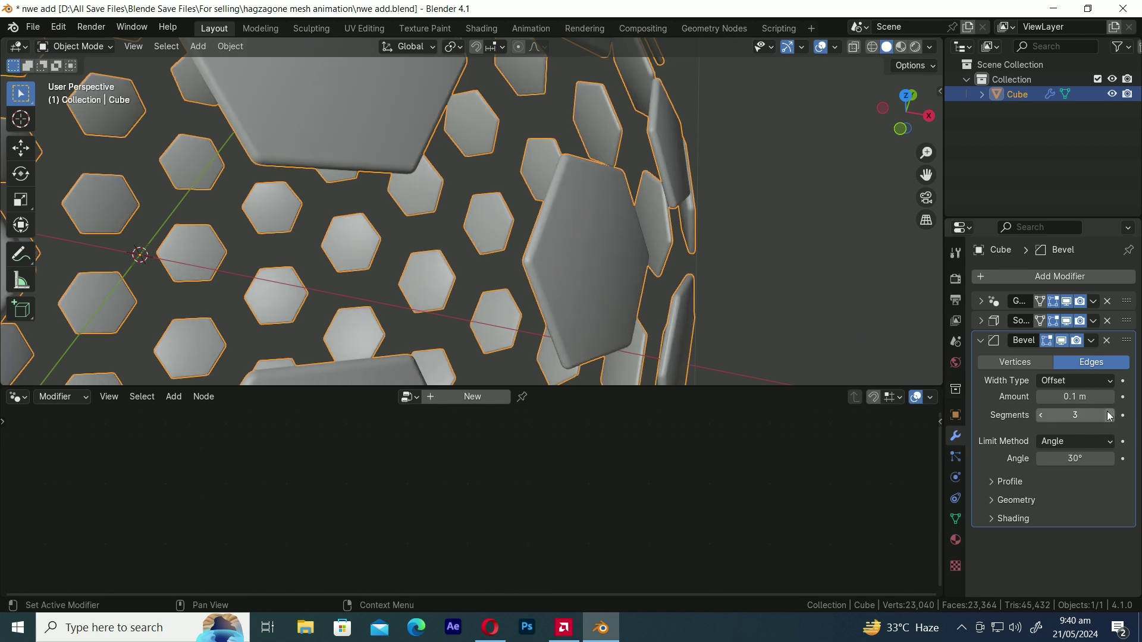
click(1041, 397)
click(1040, 397)
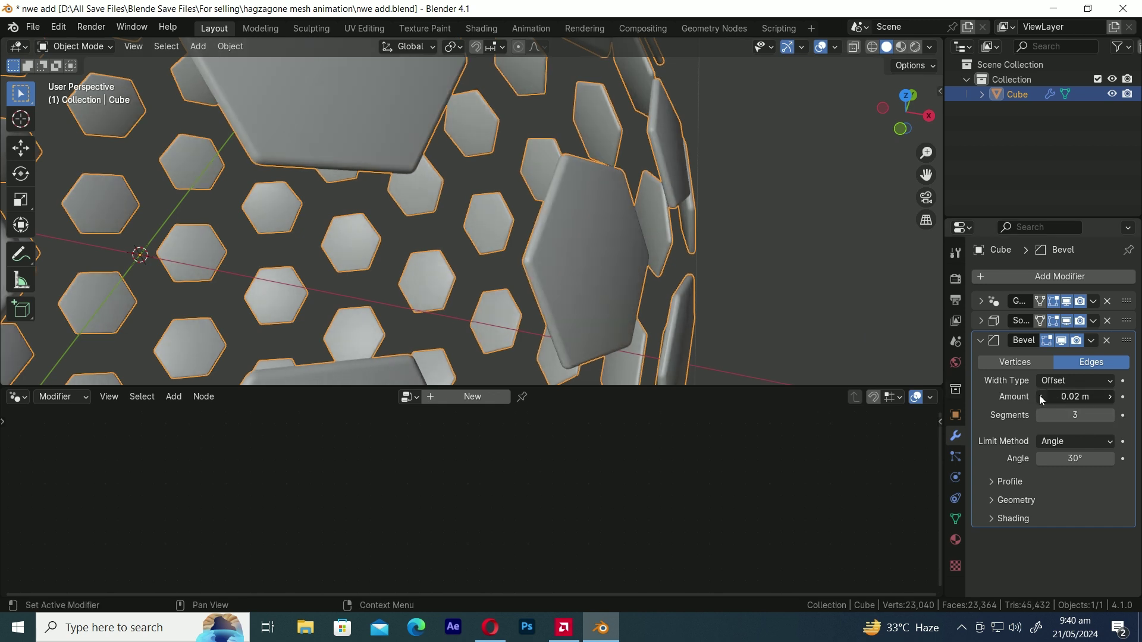
click(1041, 397)
click(1041, 397)
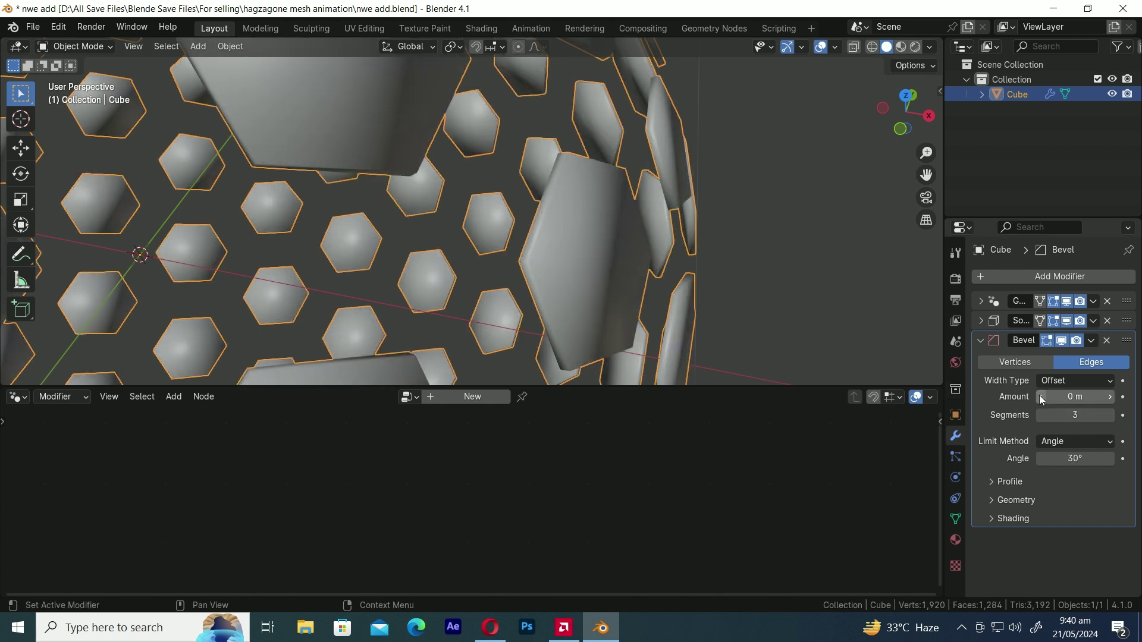
click(1111, 396)
Step: Collapse the Bevel panel, reactivate the GeometryNodes modifier and save
scroll(619, 274, down, 4)
middle_drag(619, 275, 619, 304)
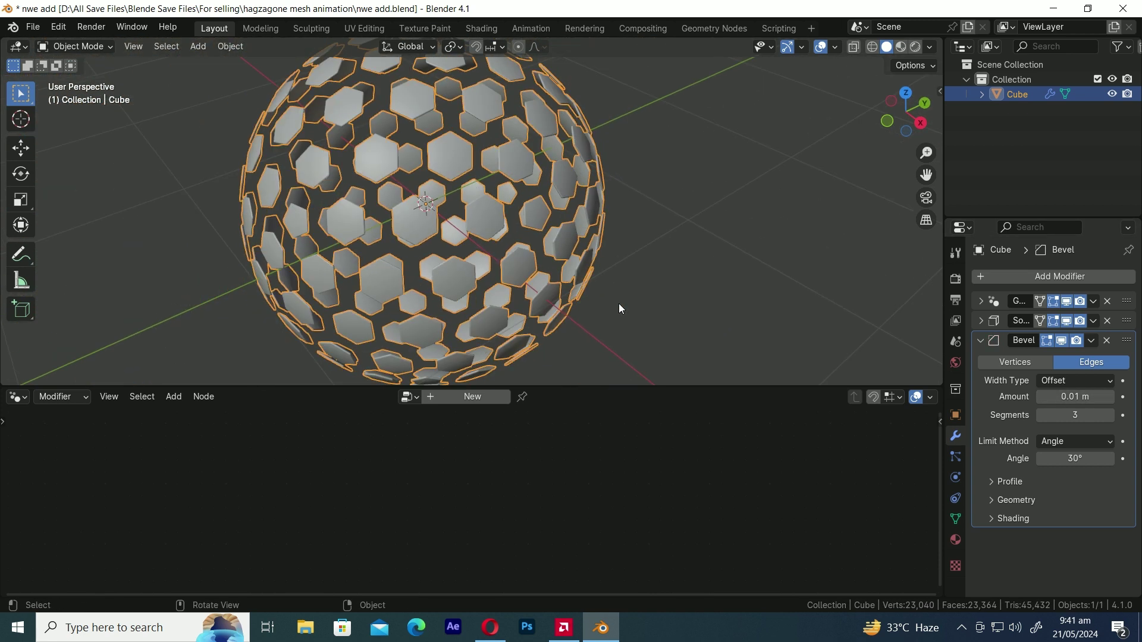
click(981, 340)
click(1128, 300)
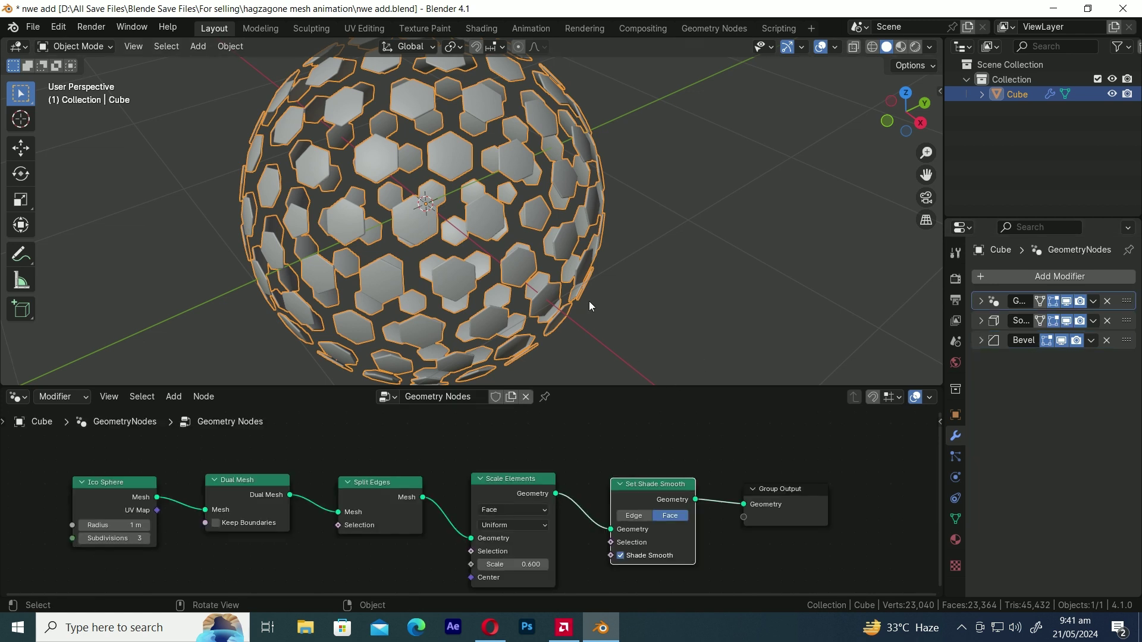
key(ctrl+s)
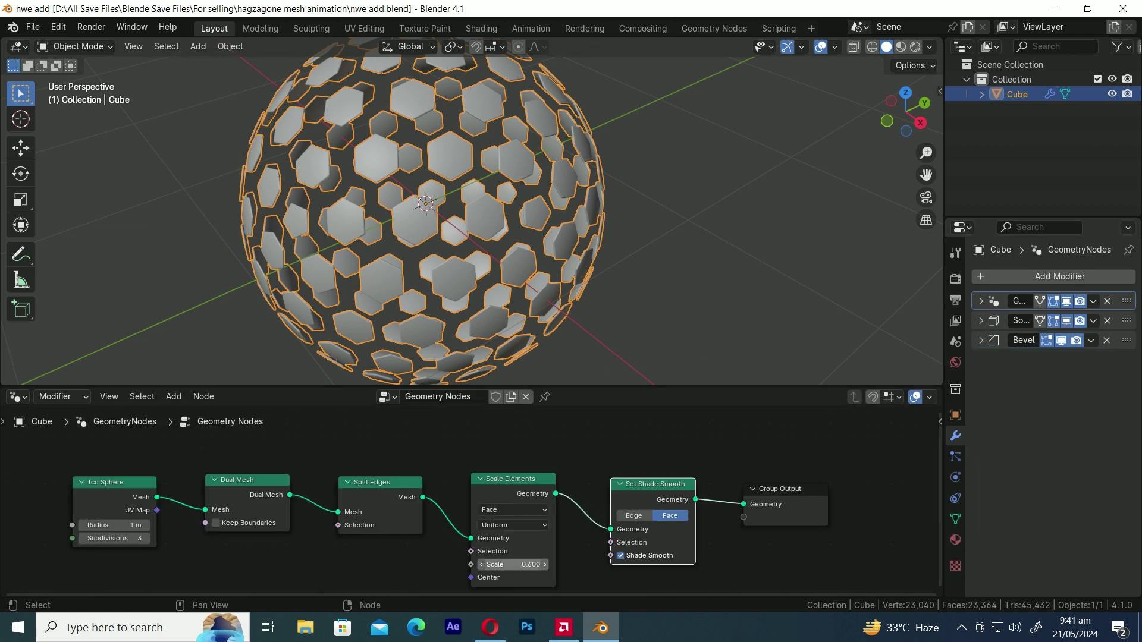
Step: Set the Scale Elements scale back to 1, move Group Output right and save
click(524, 564)
text(1)
key(Return)
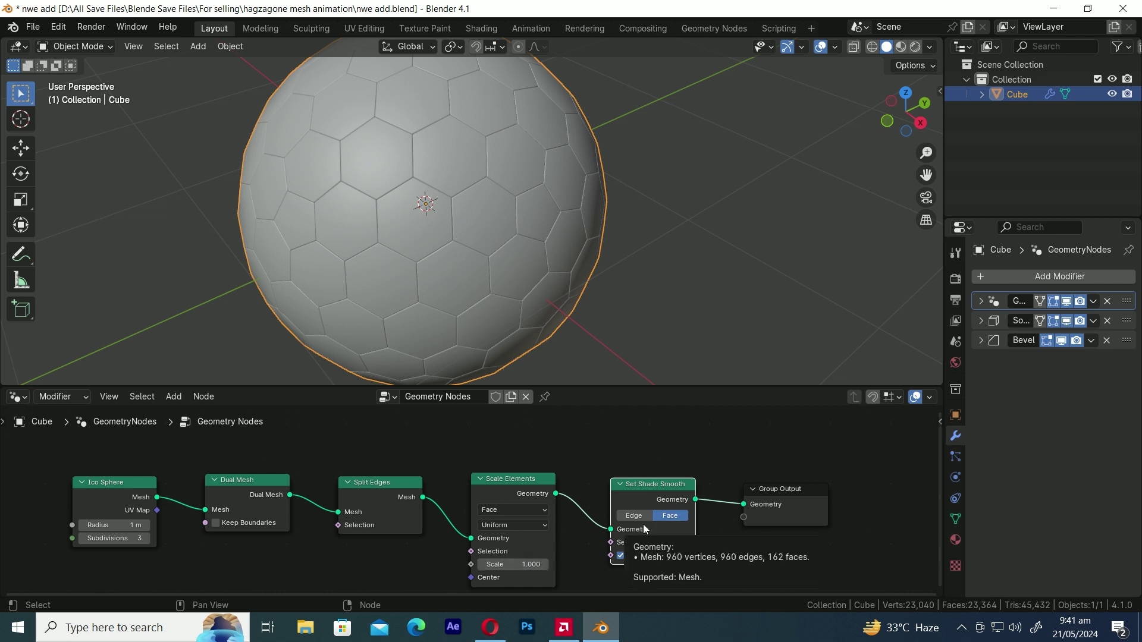
drag(777, 489, 829, 485)
key(Home)
key(ctrl+s)
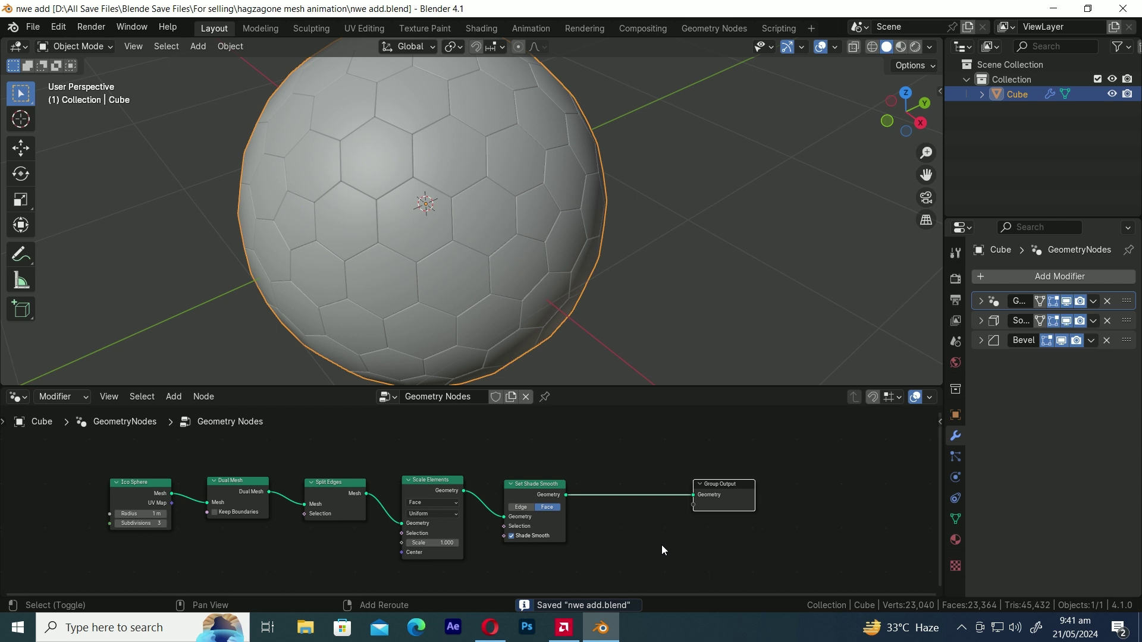
Step: Insert a Set Material node between Set Shade Smooth and Group Output
key(shift+a)
text(set)
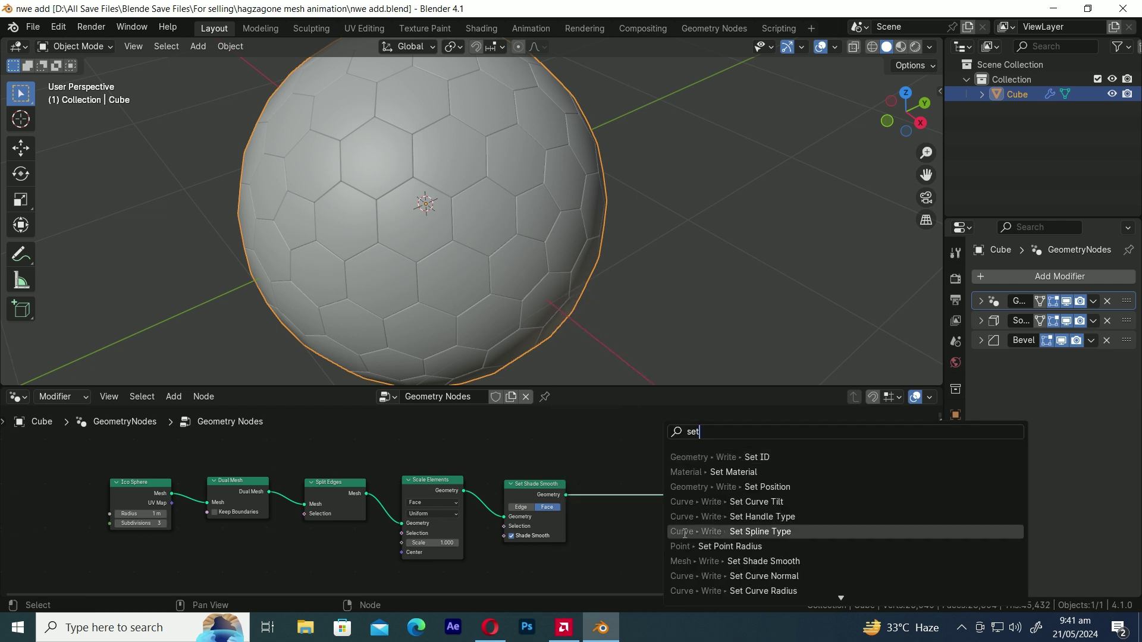
click(714, 473)
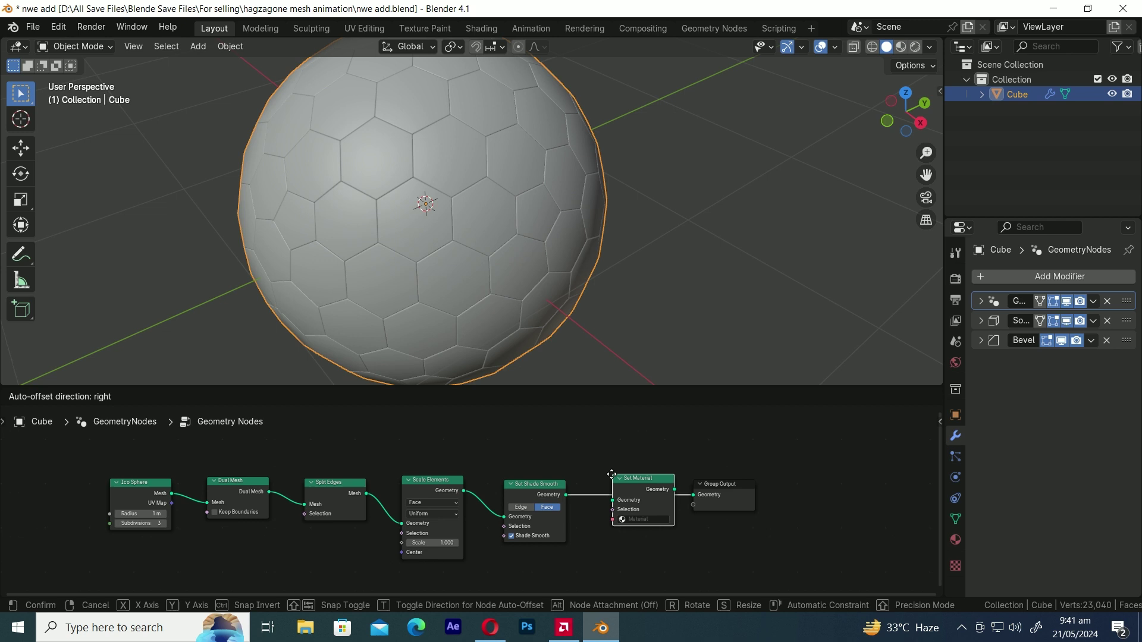
click(610, 476)
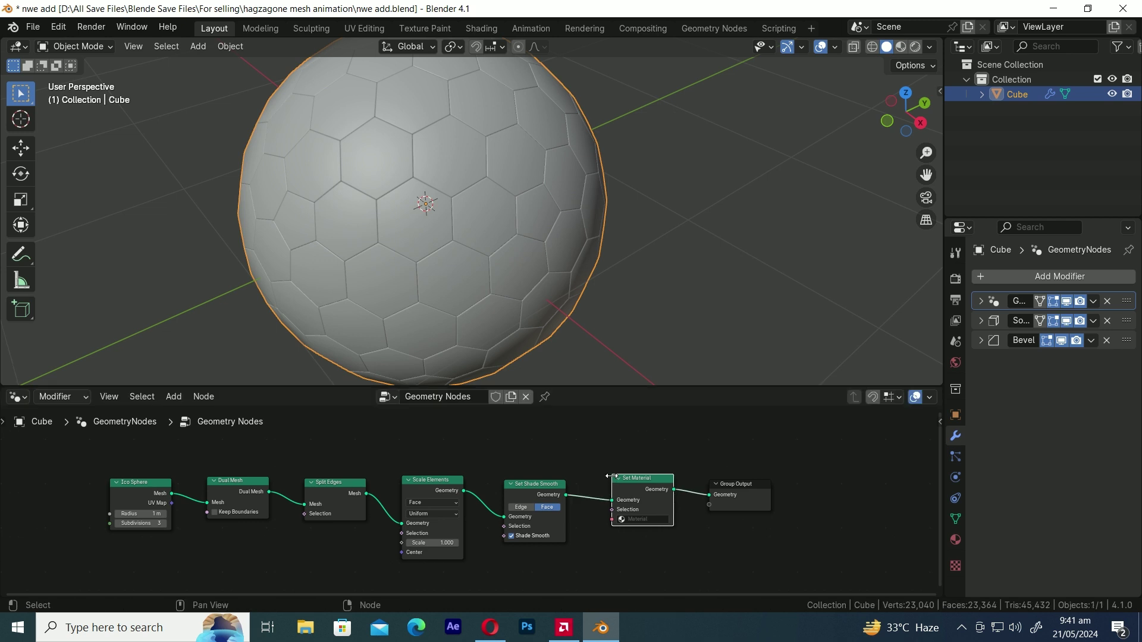
Step: Assign the material named Material in the Set Material node and save
click(952, 539)
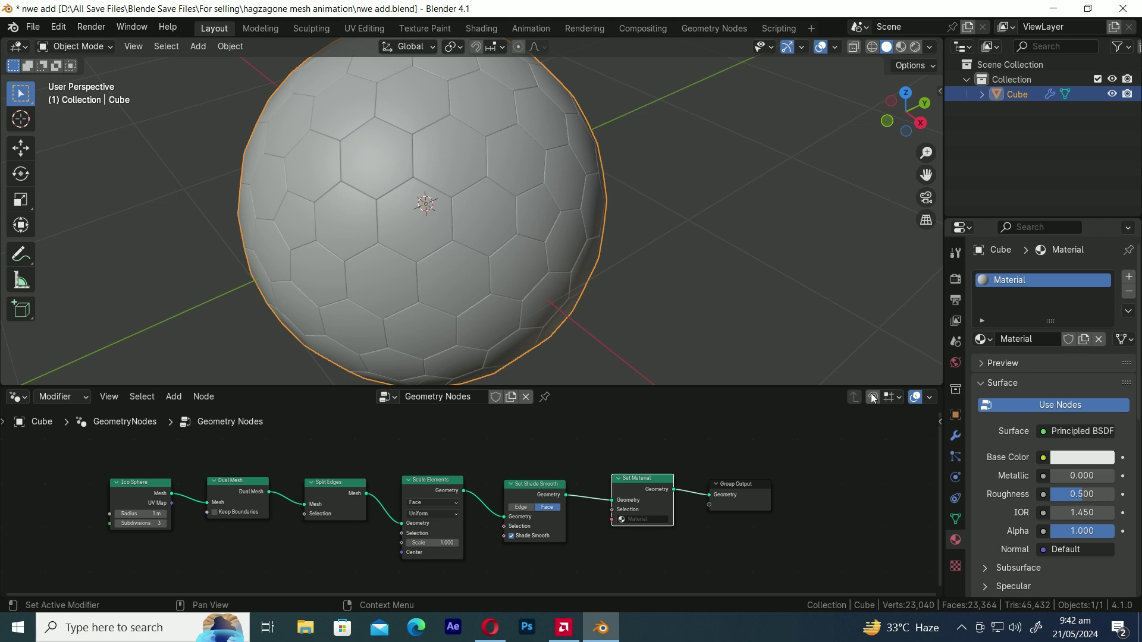
click(637, 520)
click(638, 430)
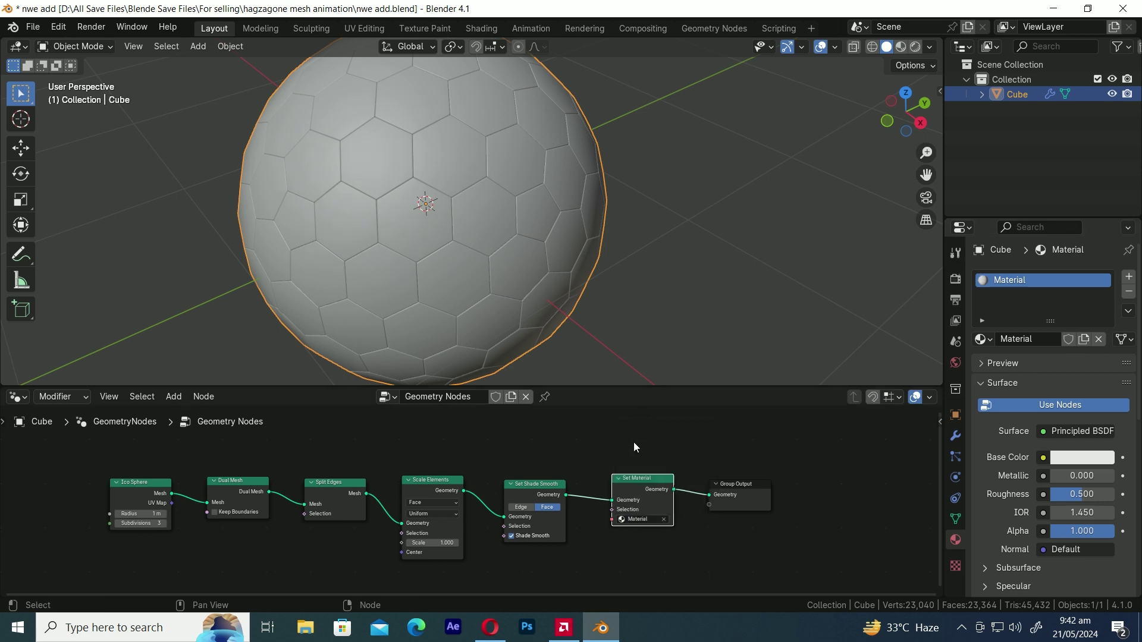
key(ctrl+s)
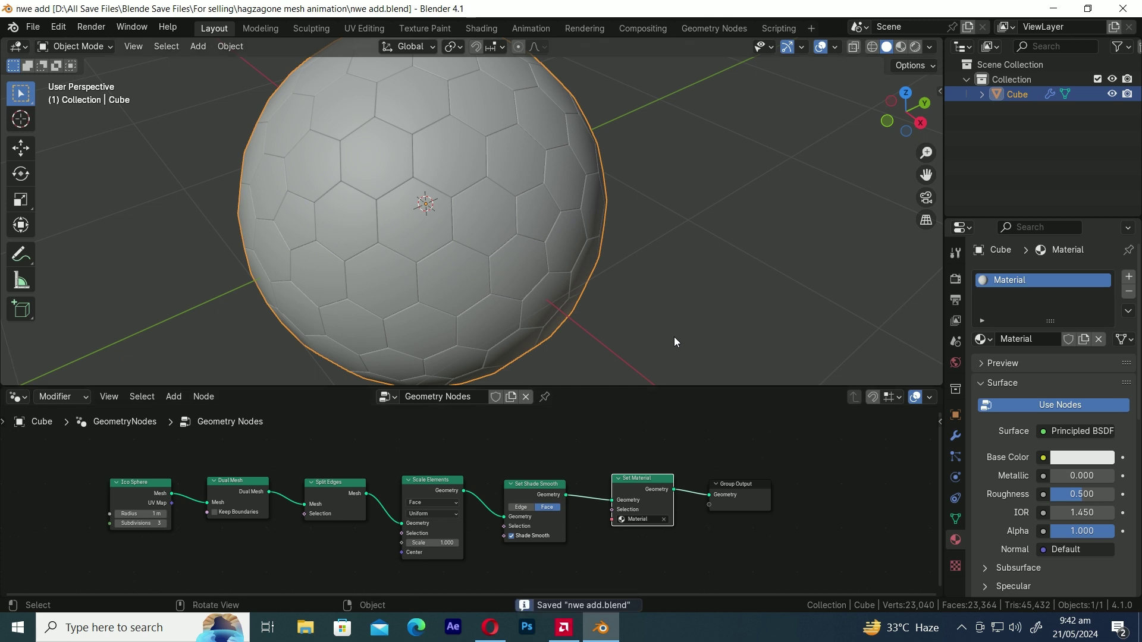
middle_drag(673, 336, 649, 297)
Step: Switch the viewport to rendered preview and deselect the cube
scroll(621, 305, up, 3)
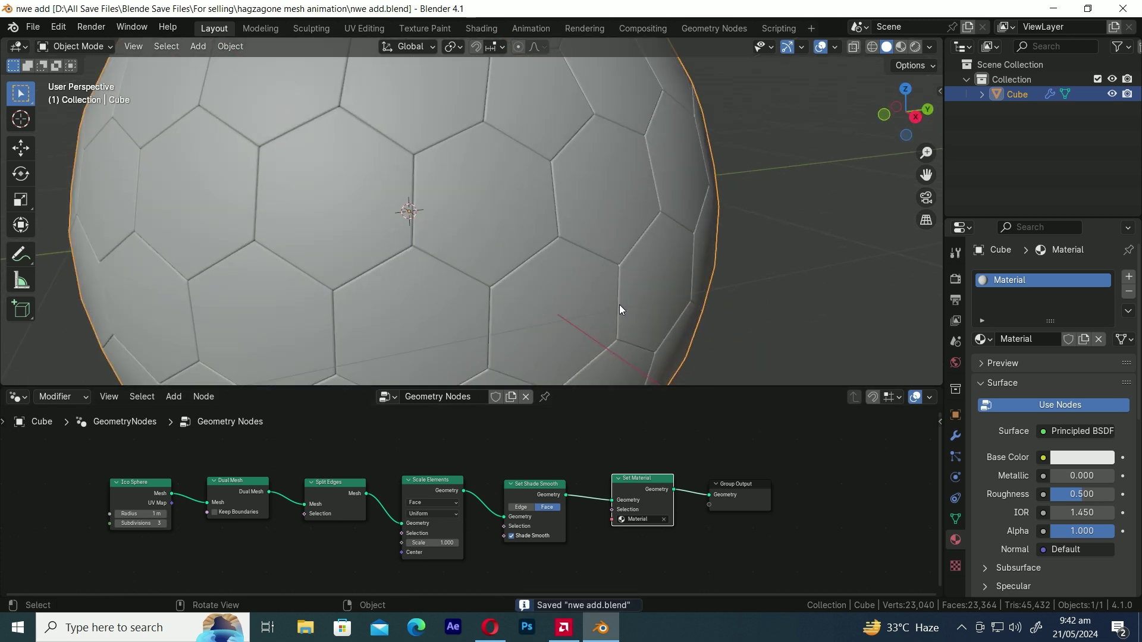
scroll(621, 304, down, 2)
click(916, 48)
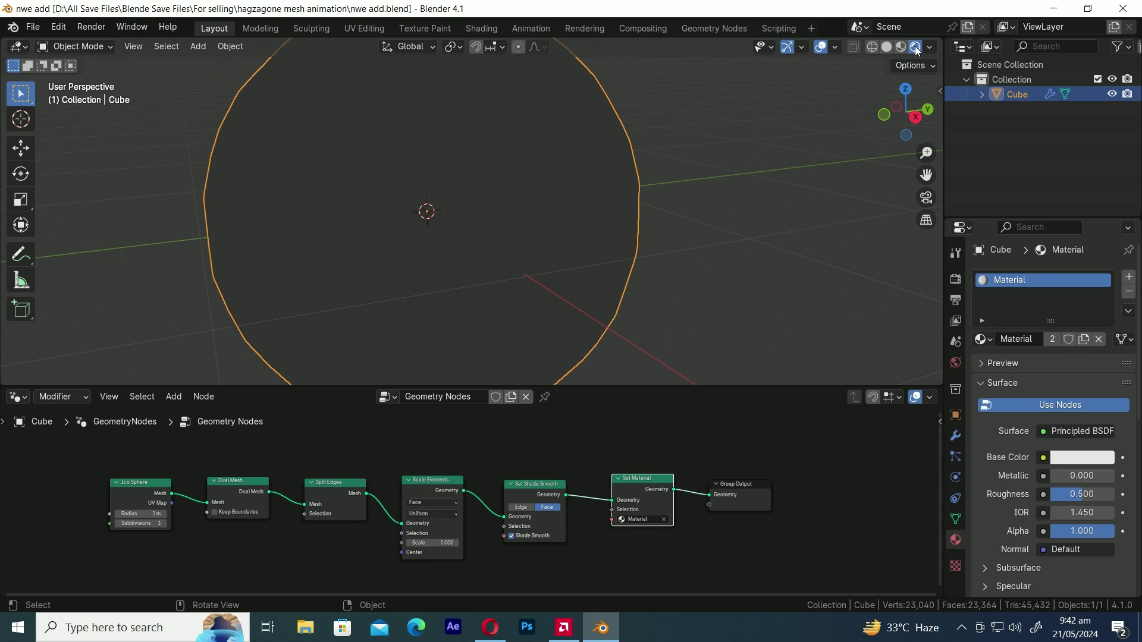
click(739, 322)
scroll(739, 321, down, 2)
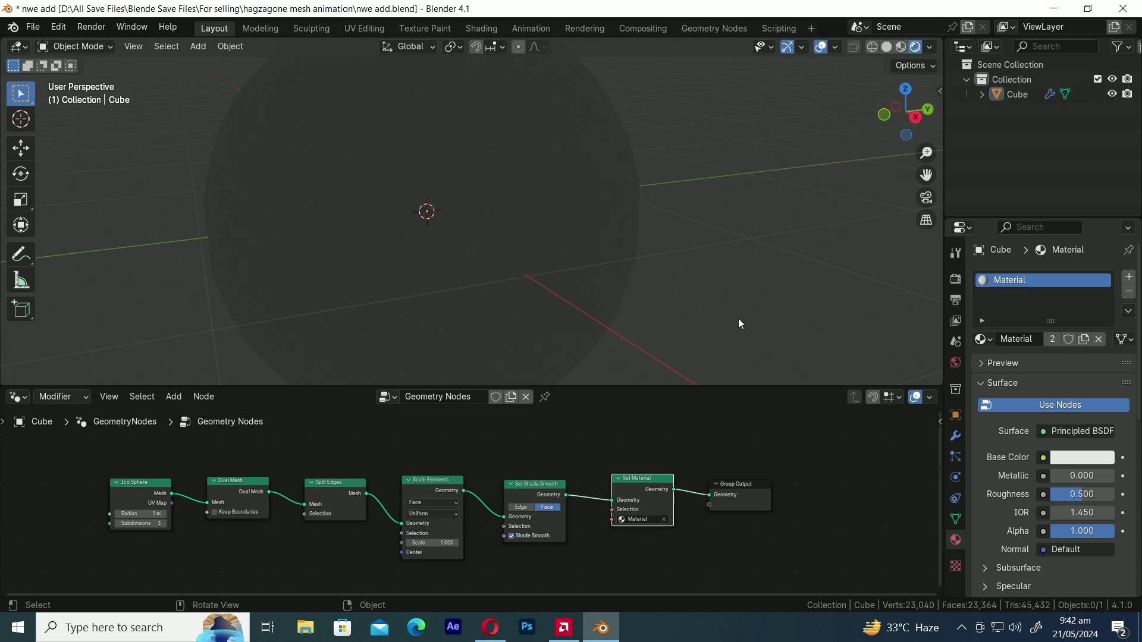
middle_drag(739, 324, 701, 309)
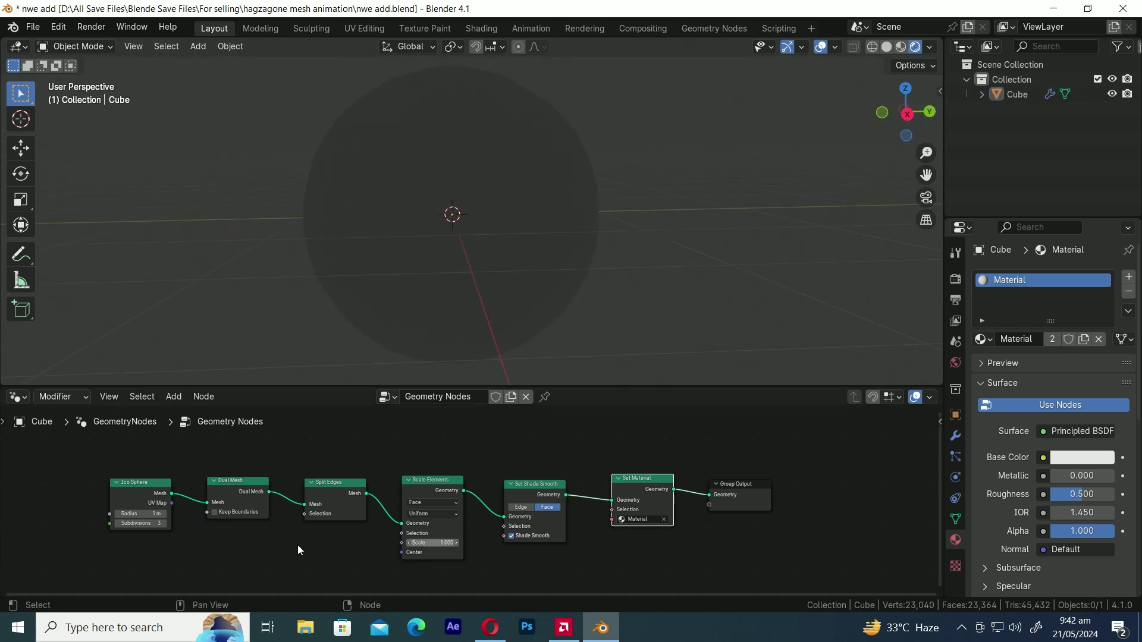
Step: Split the node area and make the new part a Shader Editor showing the material nodes
drag(5, 594, 51, 451)
click(21, 460)
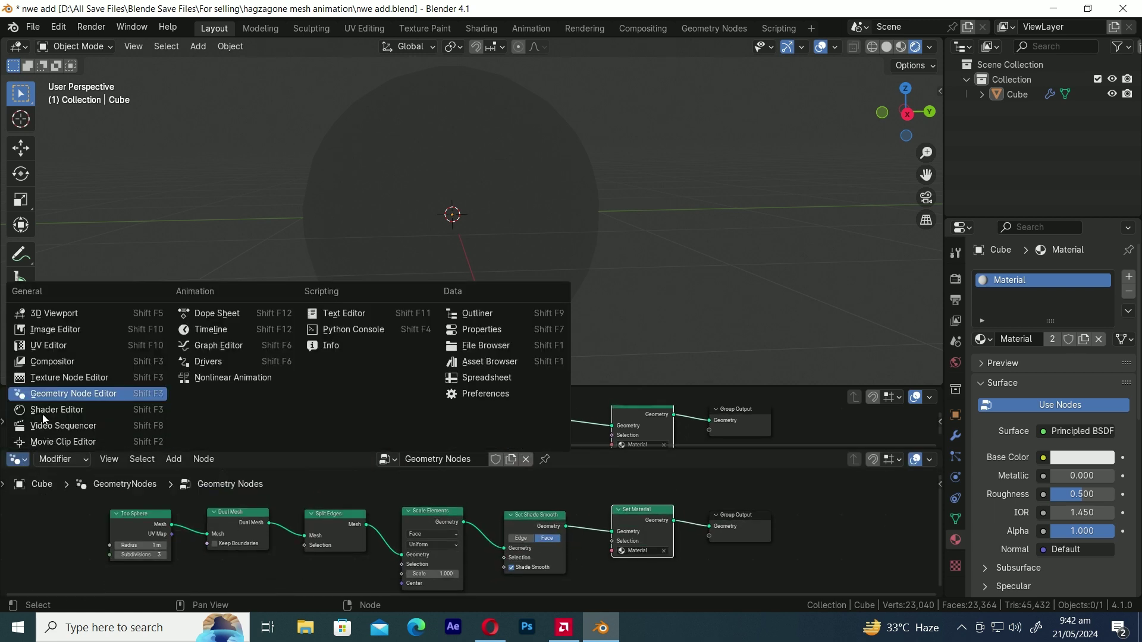
click(44, 409)
scroll(455, 470, up, 2)
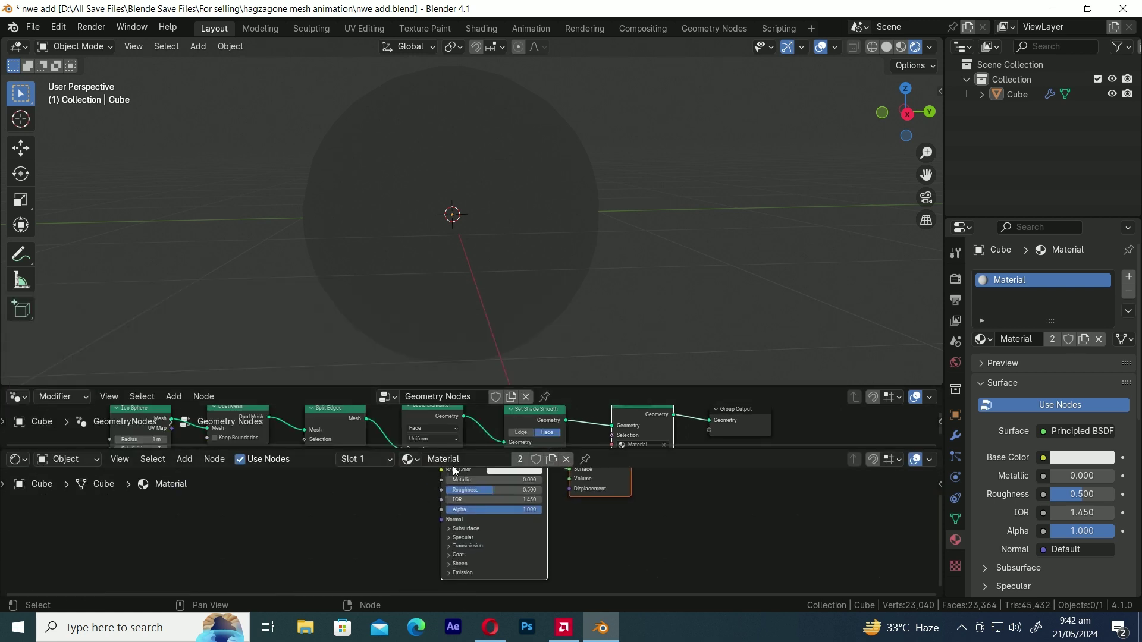
scroll(387, 507, down, 4)
middle_drag(381, 509, 314, 538)
scroll(358, 545, up, 2)
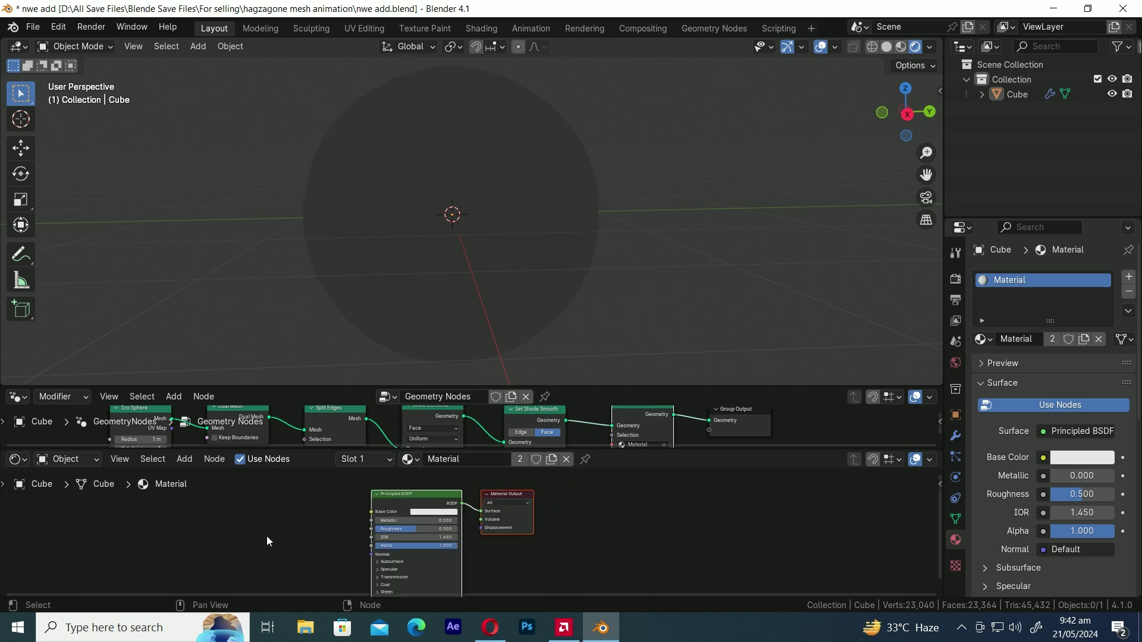
Step: Add a Color Ramp and link its Color to the Principled BSDF Emission Strength
key(shift+a)
text(color)
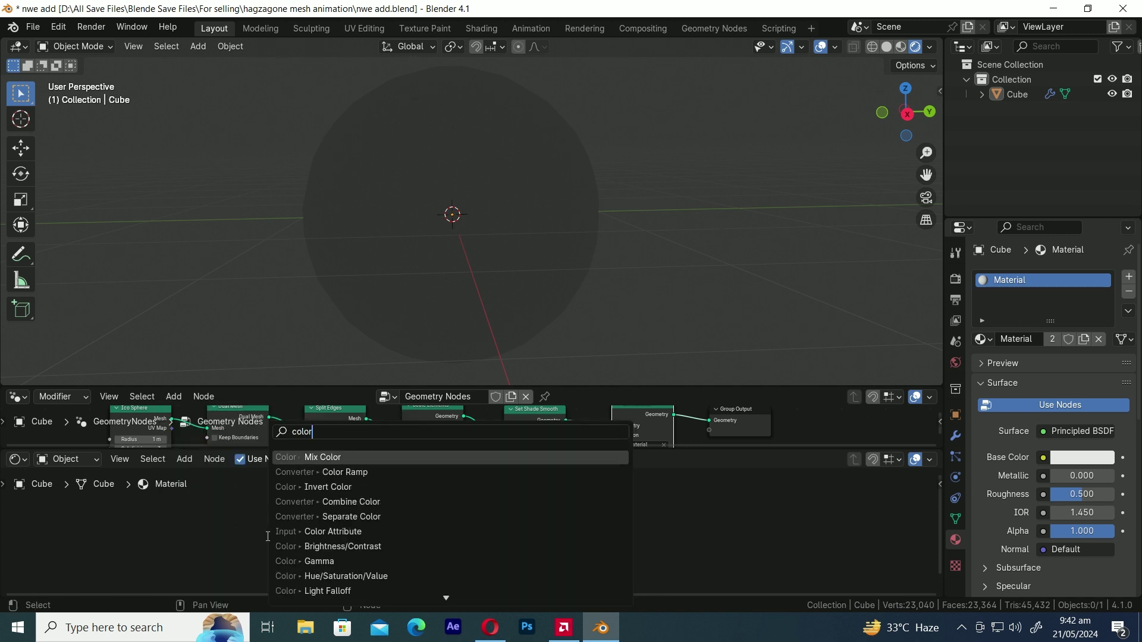
click(336, 473)
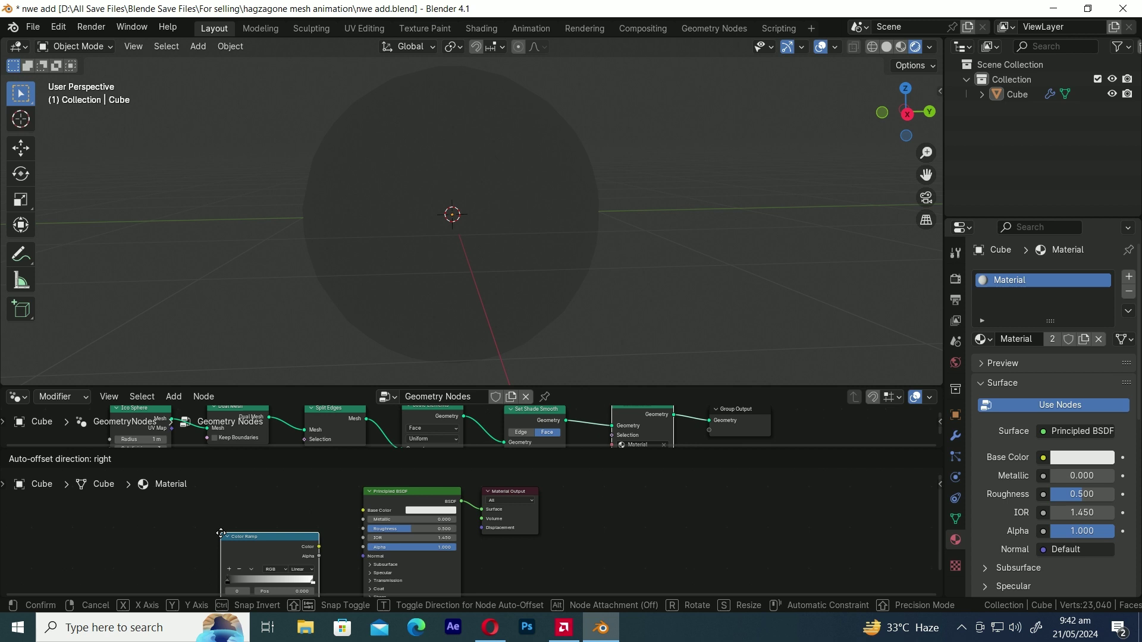
click(221, 538)
scroll(337, 552, up, 2)
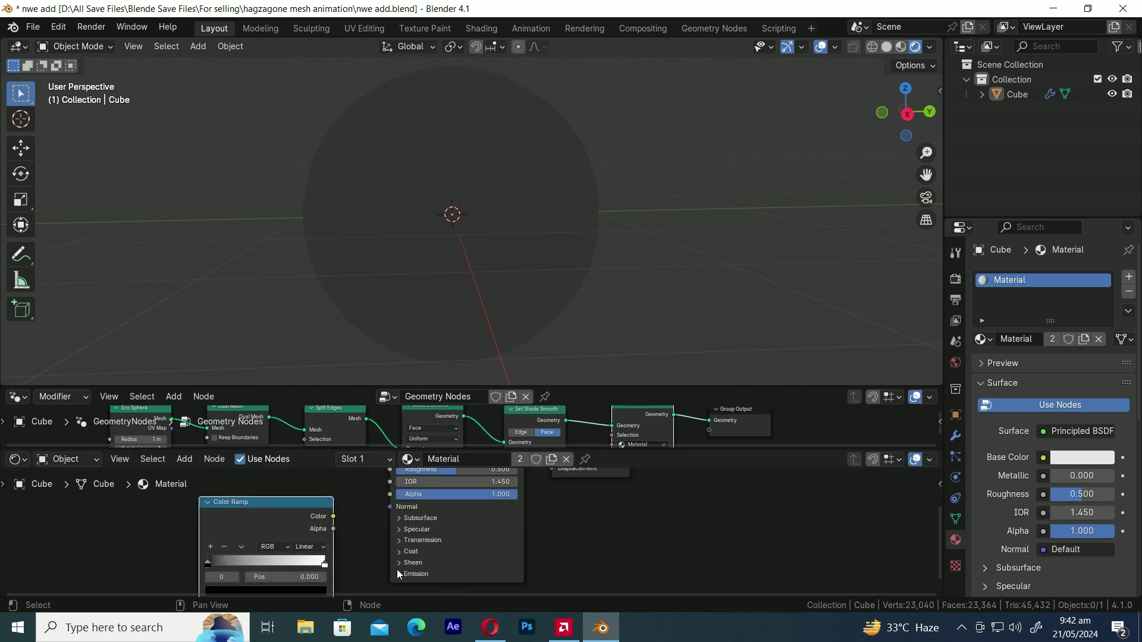
click(398, 572)
middle_drag(479, 552, 544, 520)
drag(350, 475, 344, 503)
drag(503, 390, 503, 319)
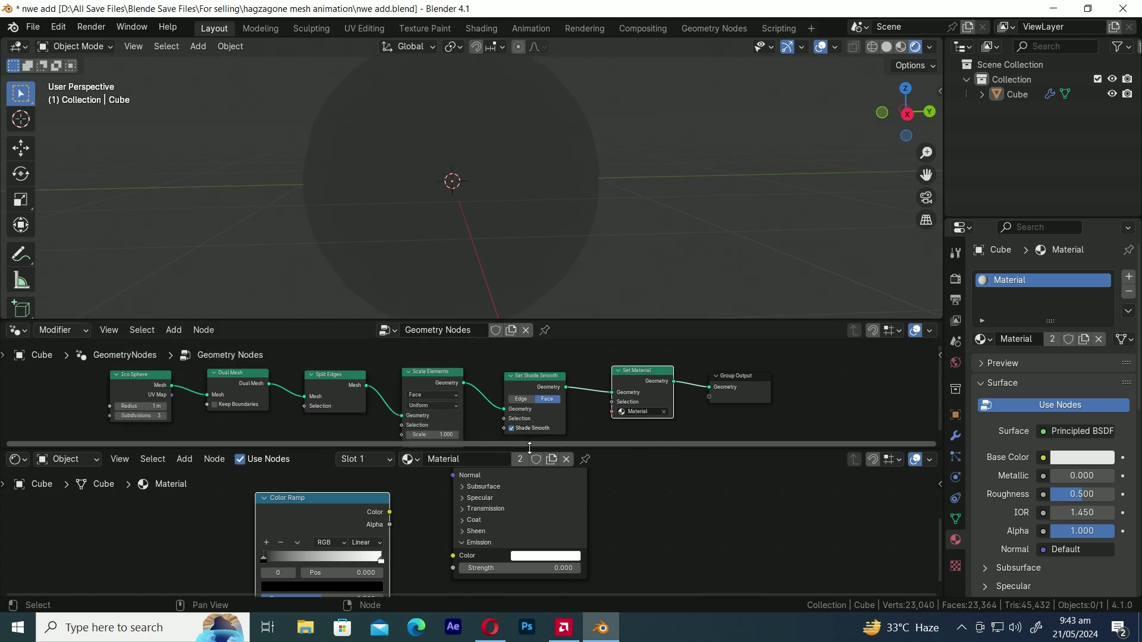
drag(533, 445, 529, 394)
drag(391, 485, 446, 542)
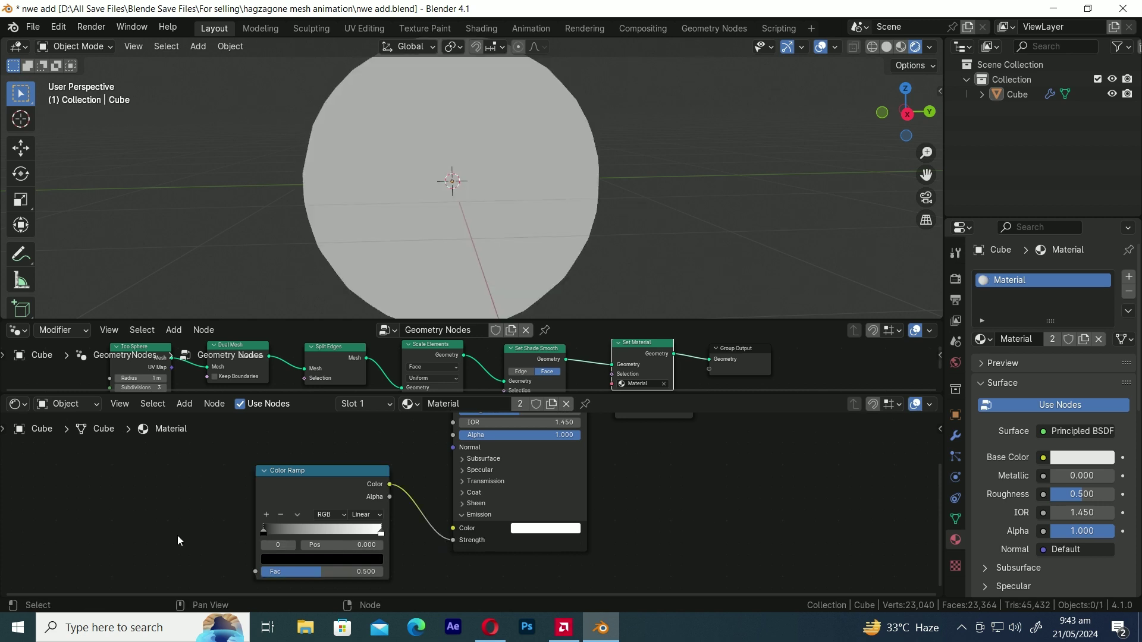
middle_drag(178, 536, 380, 532)
Step: Add a Layer Weight node and connect its Facing output to the ramp's Fac
key(shift+a)
text(la)
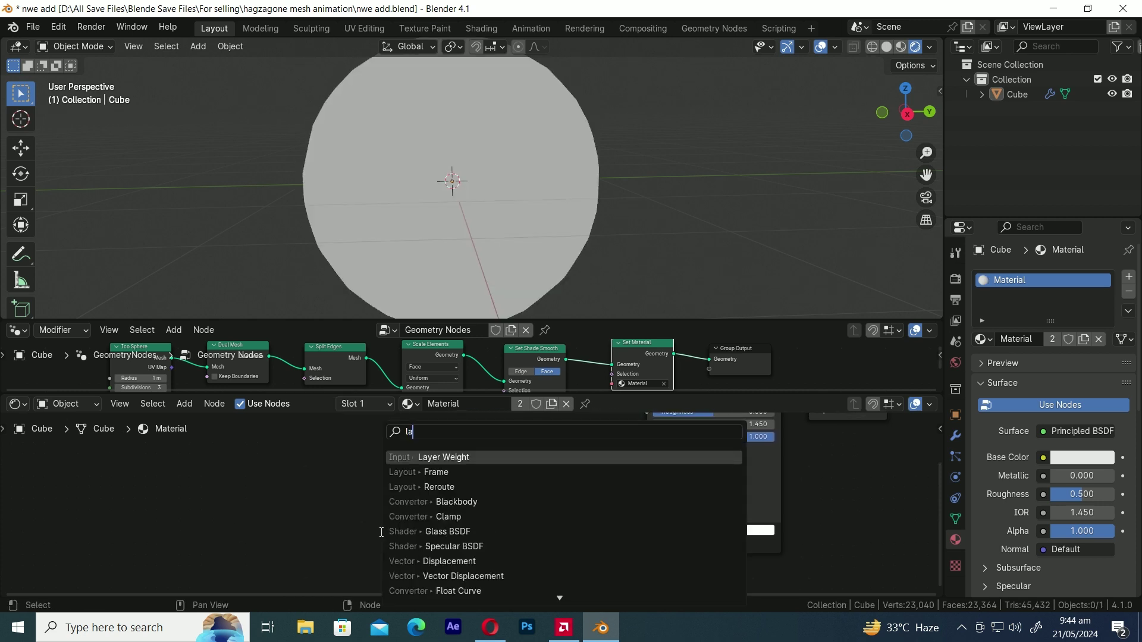
click(443, 457)
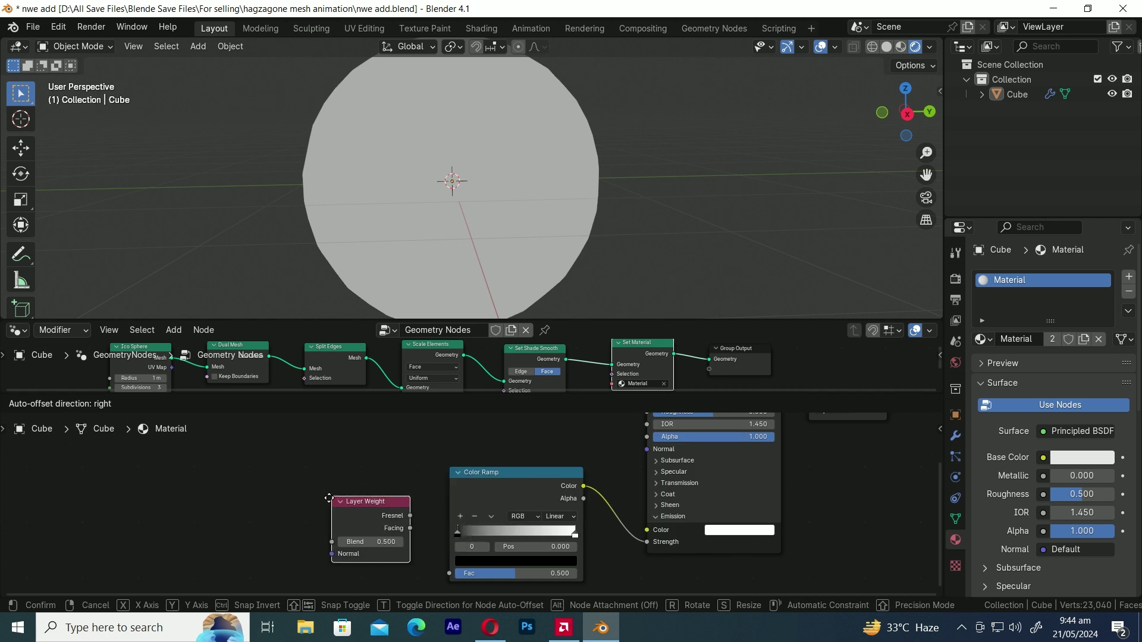
click(283, 517)
drag(361, 550, 450, 537)
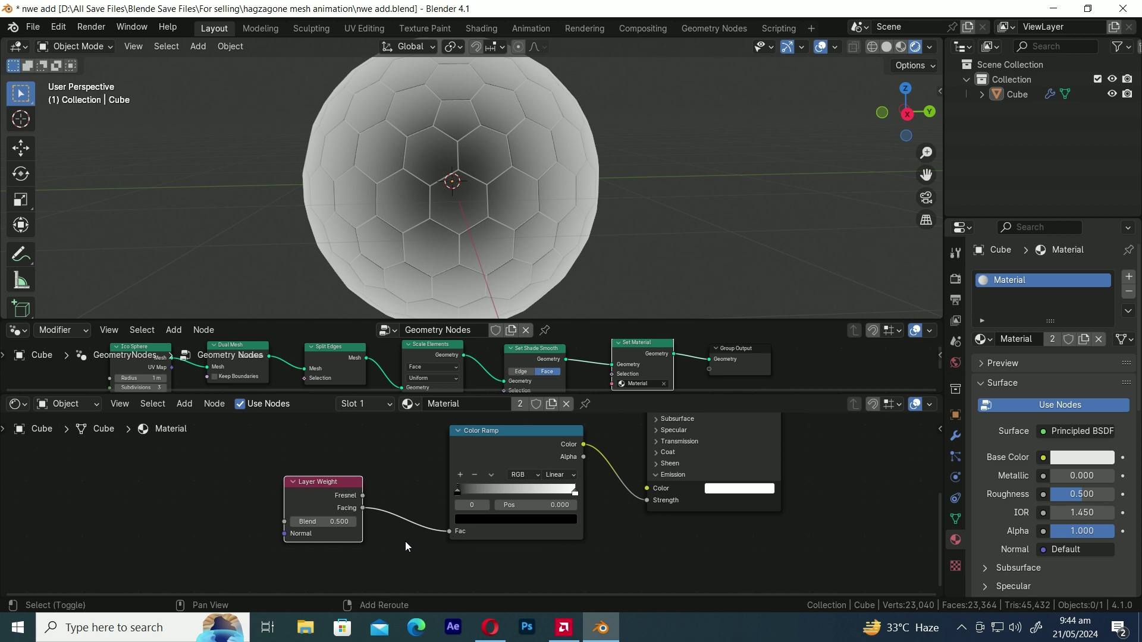
key(shift+a)
Step: Insert a Math node set to Power on the Facing–Fac link
text(math)
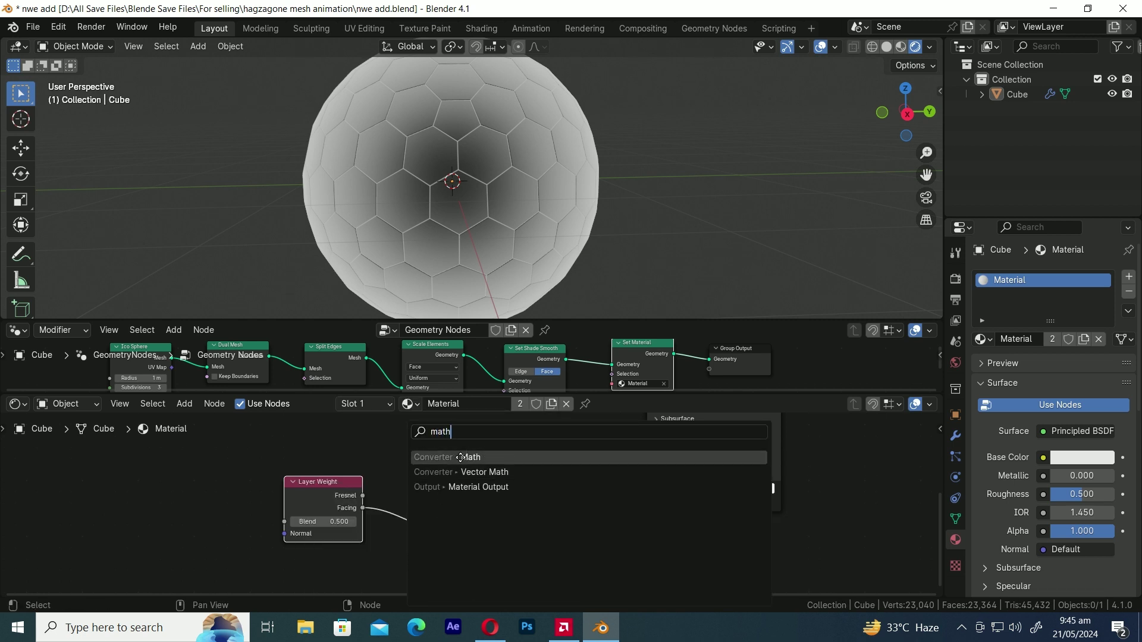
key(Return)
click(390, 486)
click(464, 517)
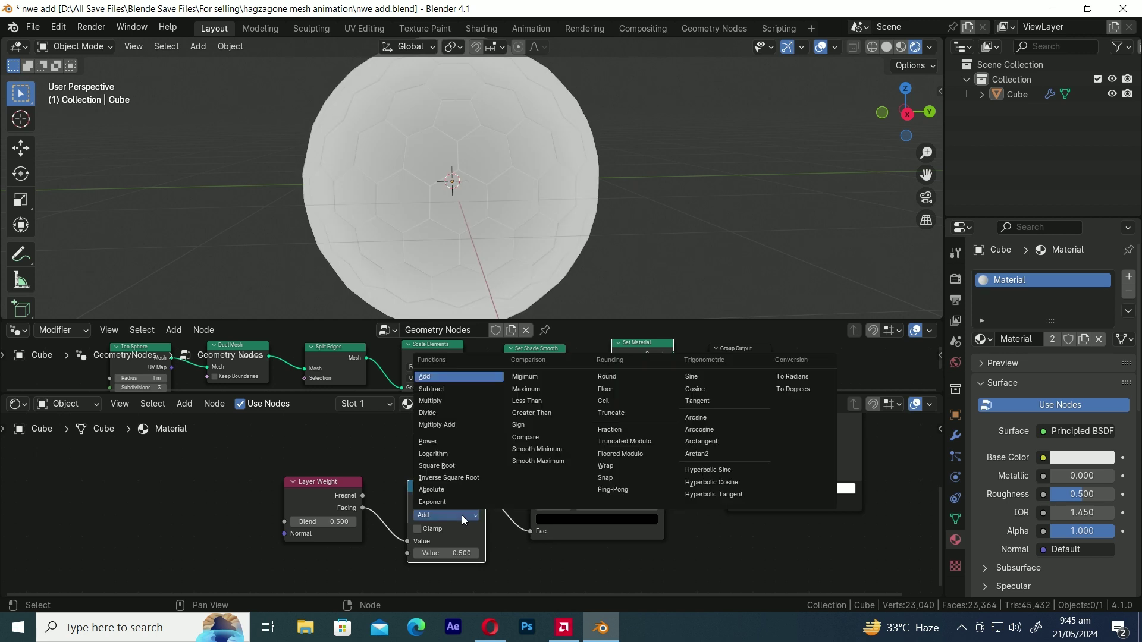
click(435, 441)
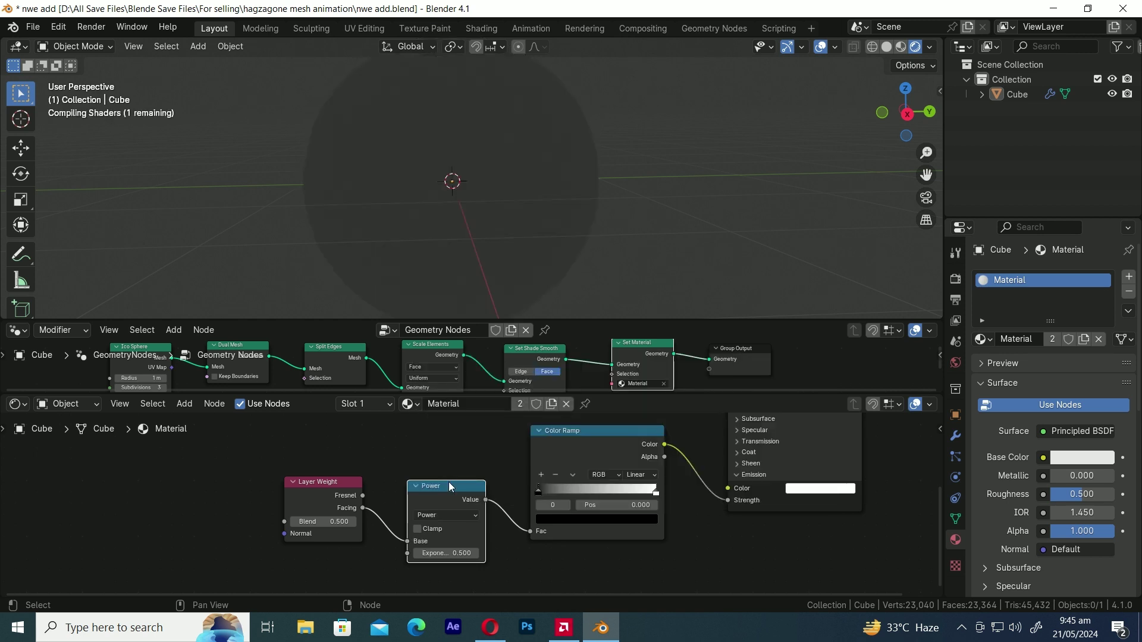
Step: Set the Color Ramp to B-Spline and slide its black stop right past 0.462
drag(542, 492, 592, 491)
click(654, 475)
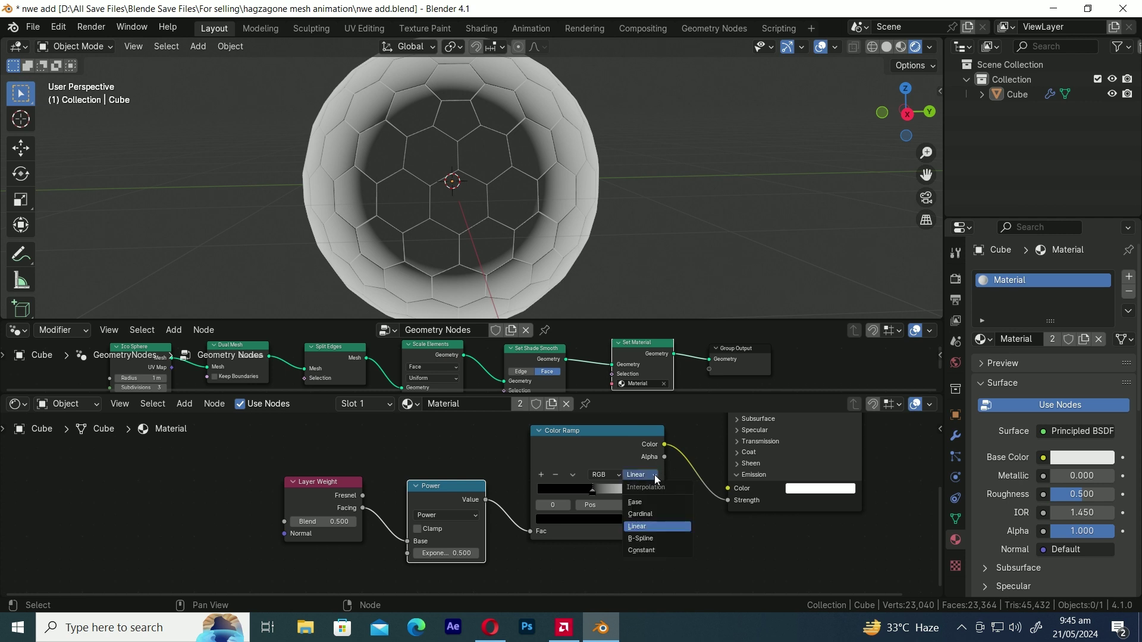
click(634, 538)
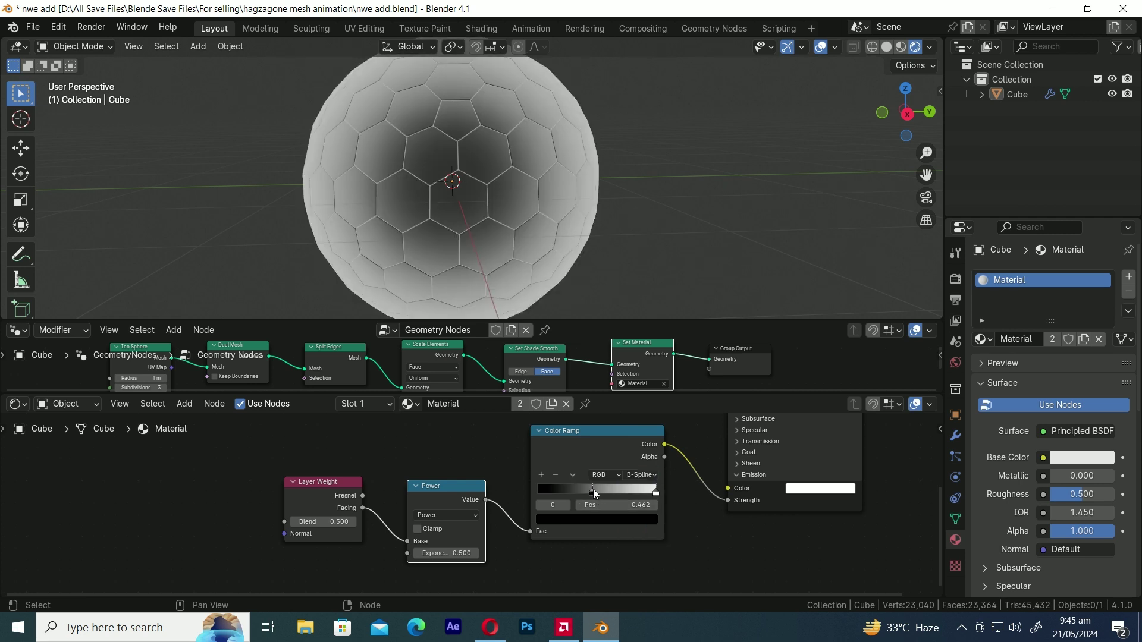
mouse_move(593, 489)
mouse_down()
mouse_move(652, 492)
mouse_move(633, 493)
mouse_up()
mouse_move(625, 497)
mouse_down()
mouse_move(652, 495)
mouse_move(632, 495)
mouse_up()
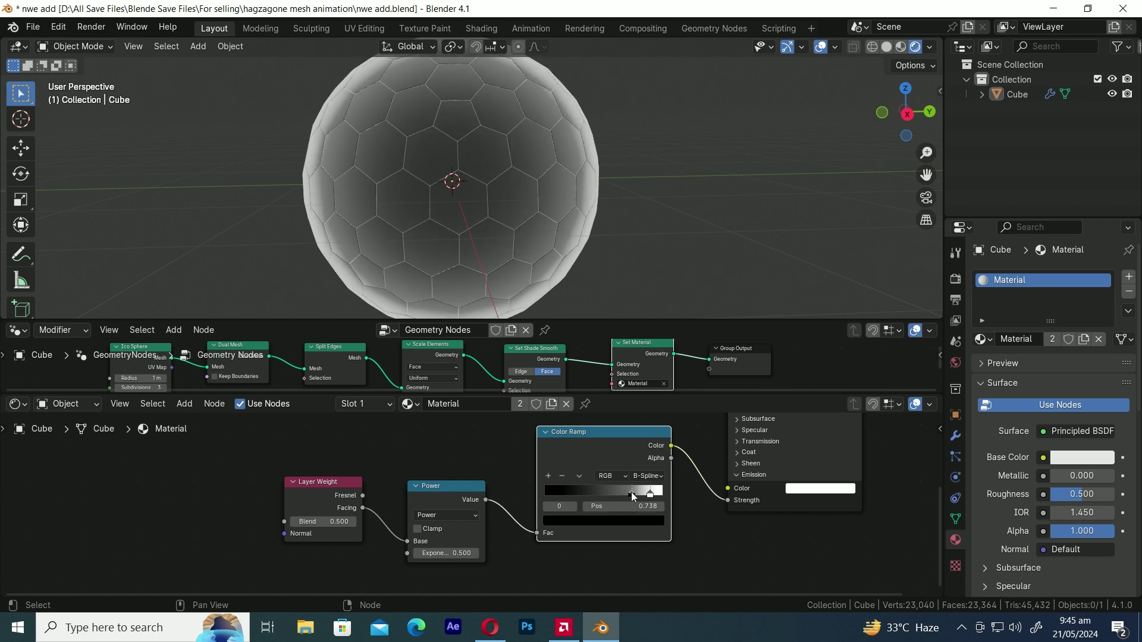
middle_drag(708, 516, 553, 545)
scroll(577, 530, down, 3)
middle_drag(640, 481, 583, 539)
Step: Make the material's Base Color and Emission Color both blue
scroll(574, 540, up, 2)
scroll(573, 540, up, 1)
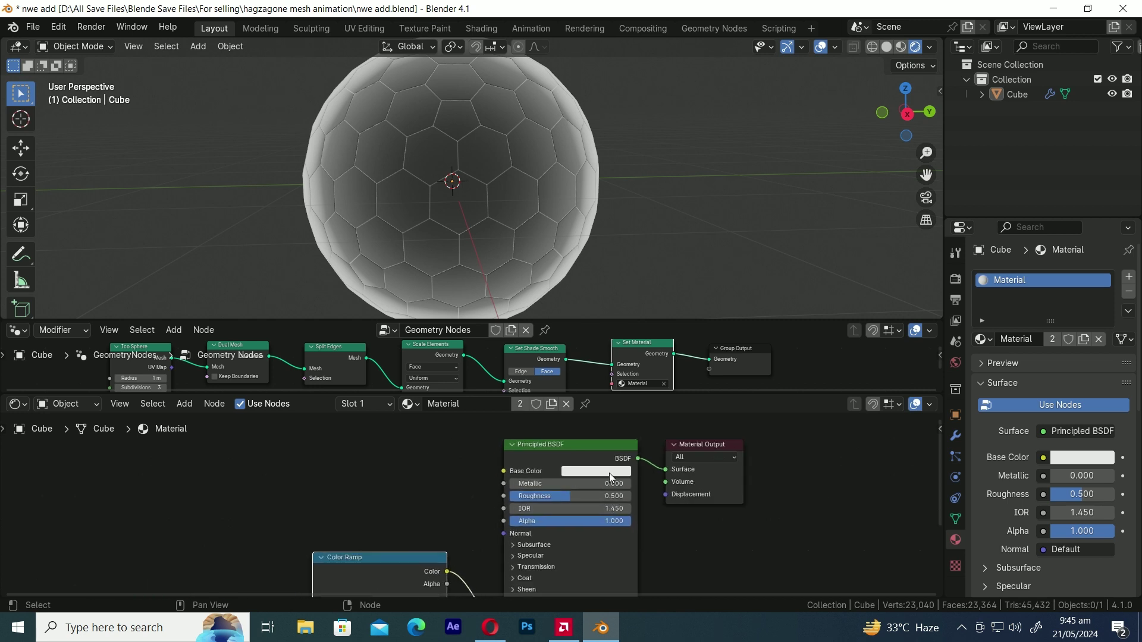
click(608, 473)
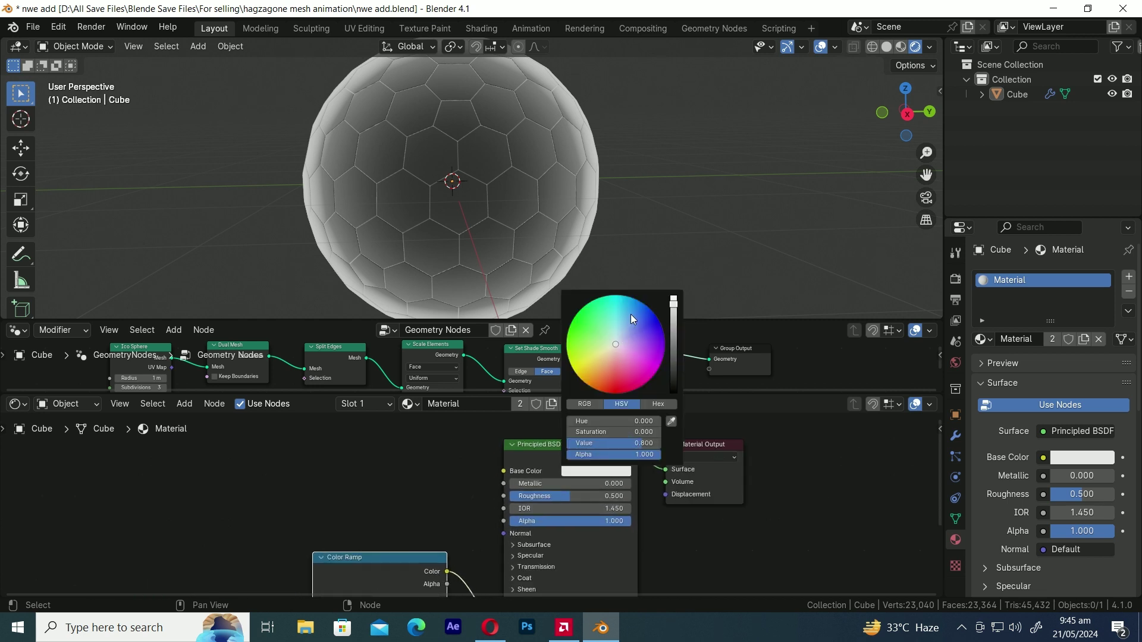
drag(630, 314, 636, 305)
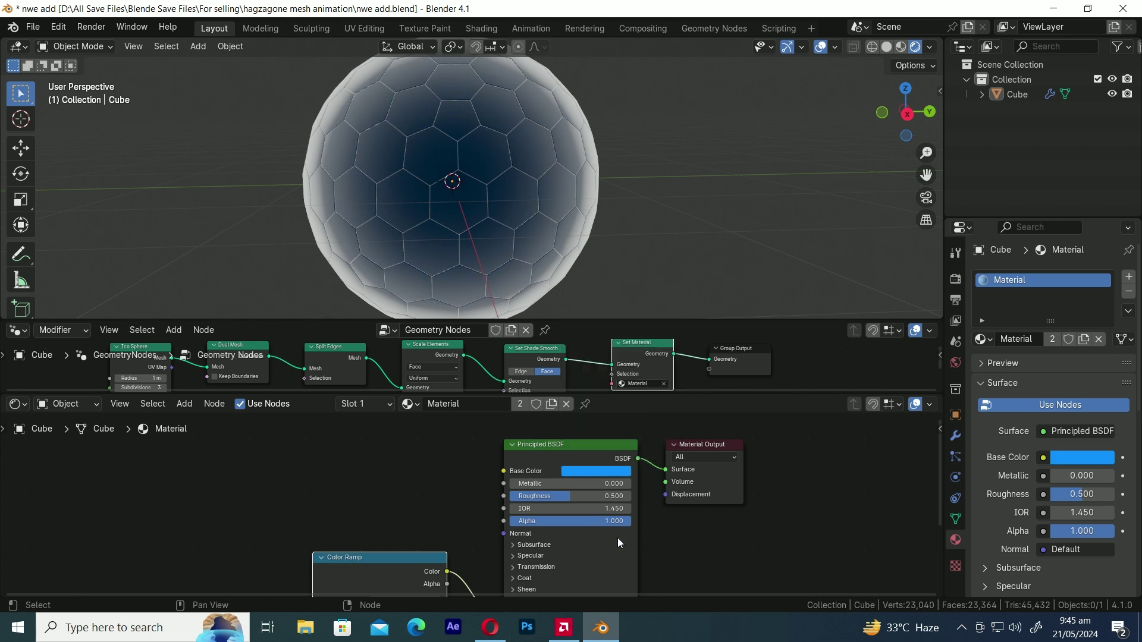
middle_drag(653, 560, 644, 477)
click(604, 530)
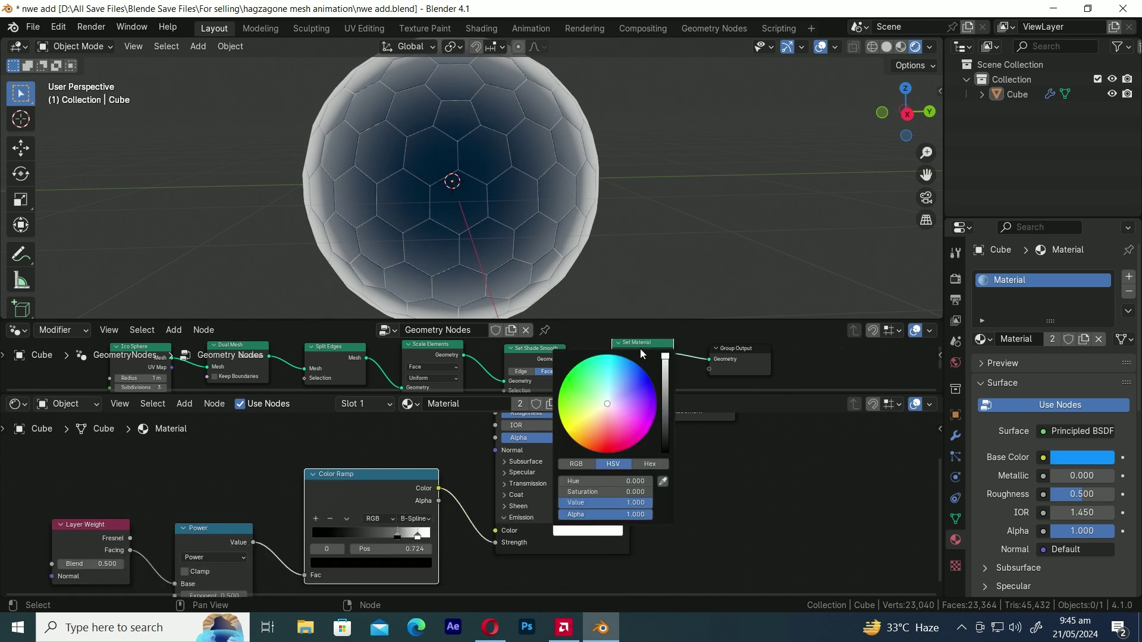
click(629, 367)
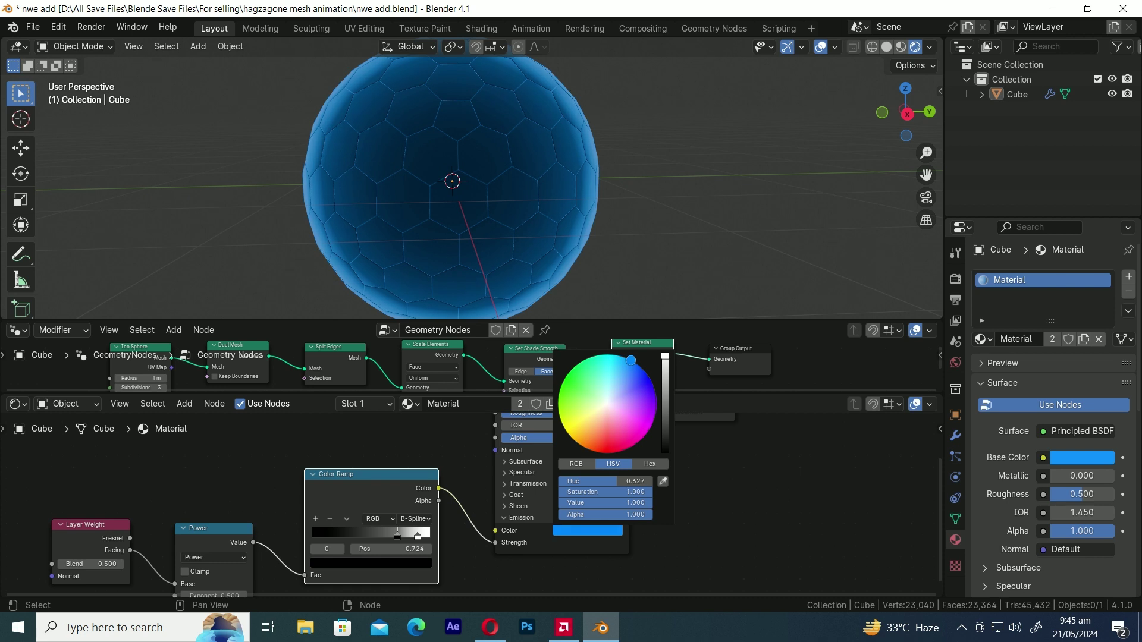
drag(631, 360, 634, 362)
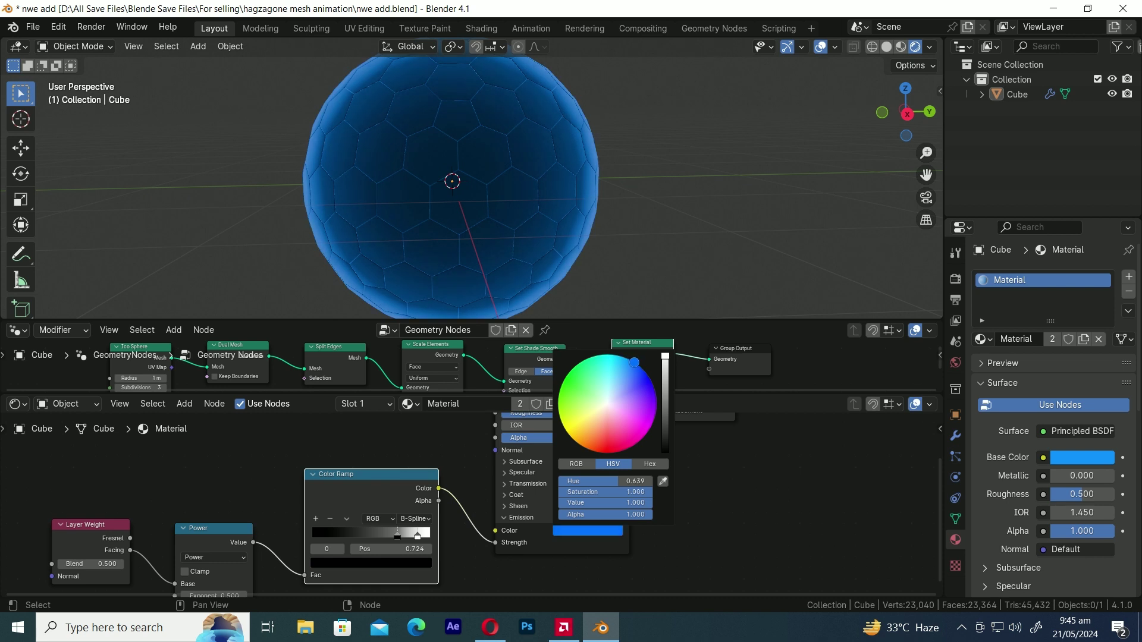
Step: Turn the Color Ramp's dark stop at 0.724 into a saturated blue (hue 0.656)
click(402, 562)
drag(424, 477, 402, 405)
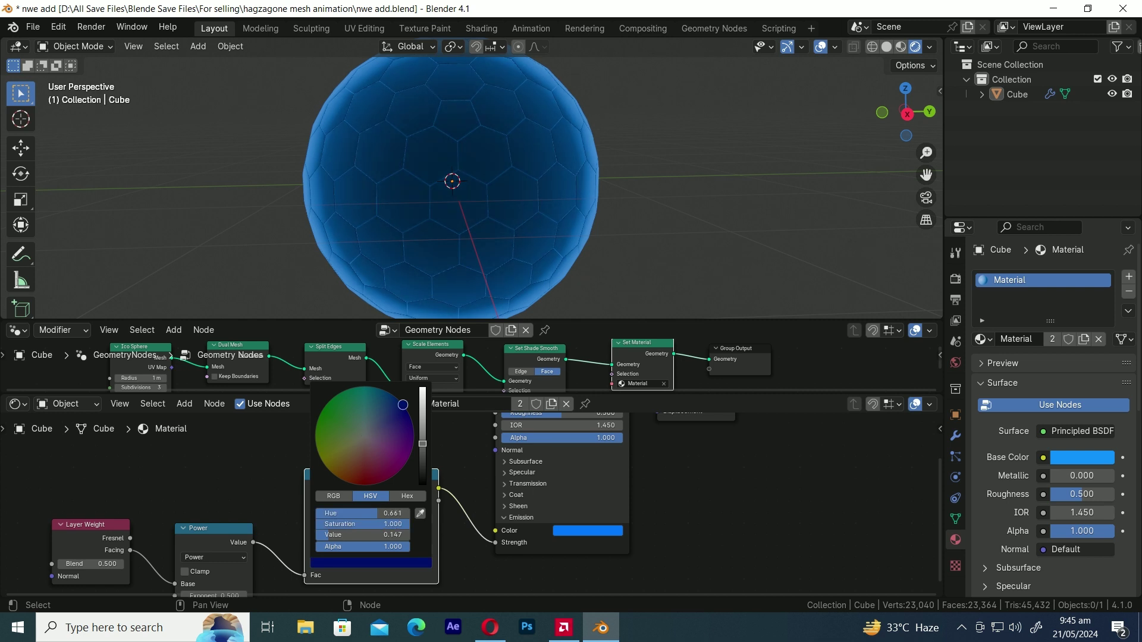
mouse_move(423, 444)
mouse_down()
mouse_move(423, 388)
mouse_move(423, 421)
mouse_up()
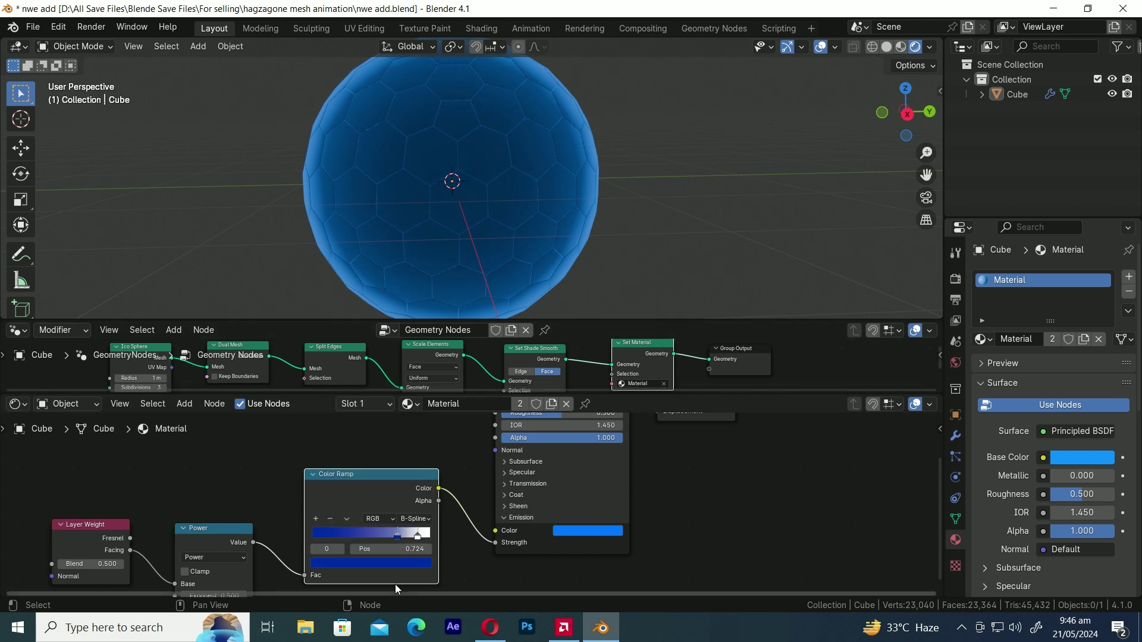
click(410, 563)
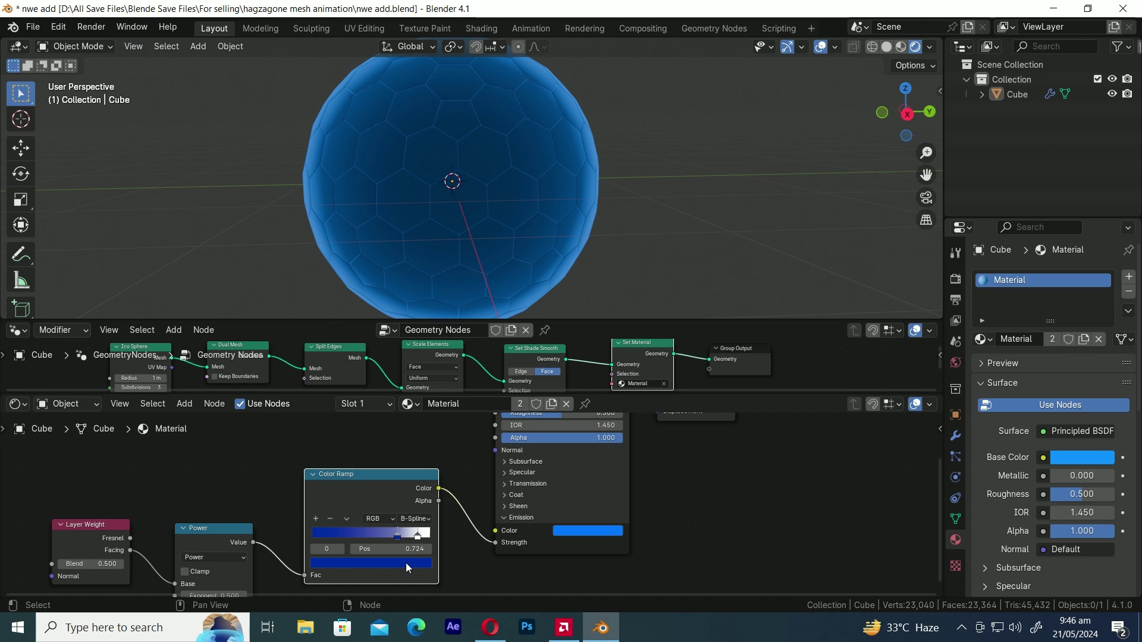